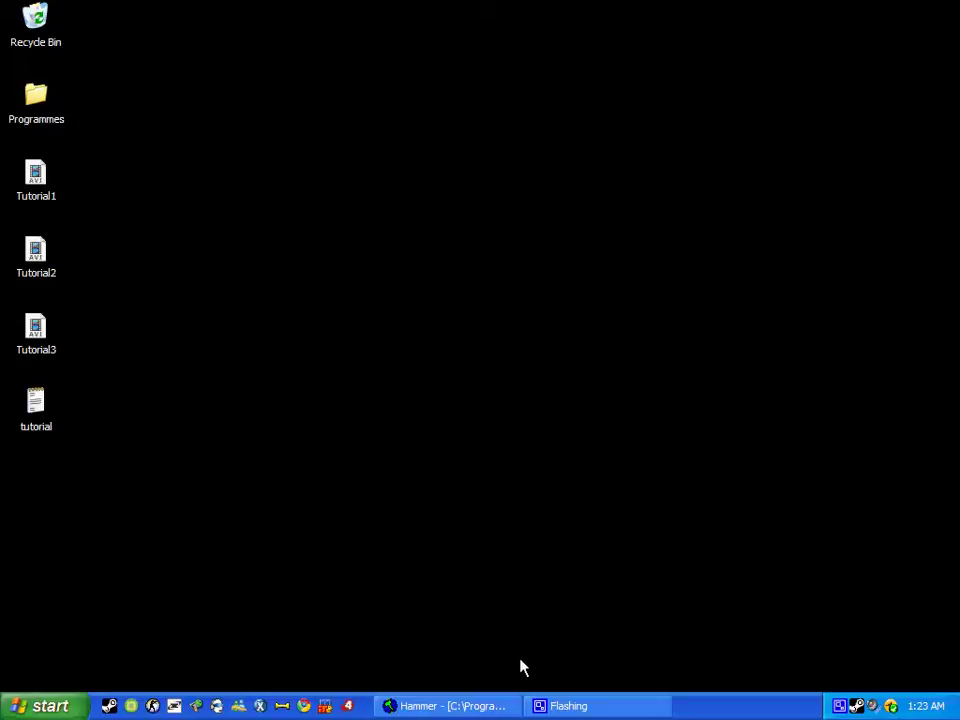
# Switch to Hammer and check the properties of the info_director entity
pyautogui.click(481, 707)
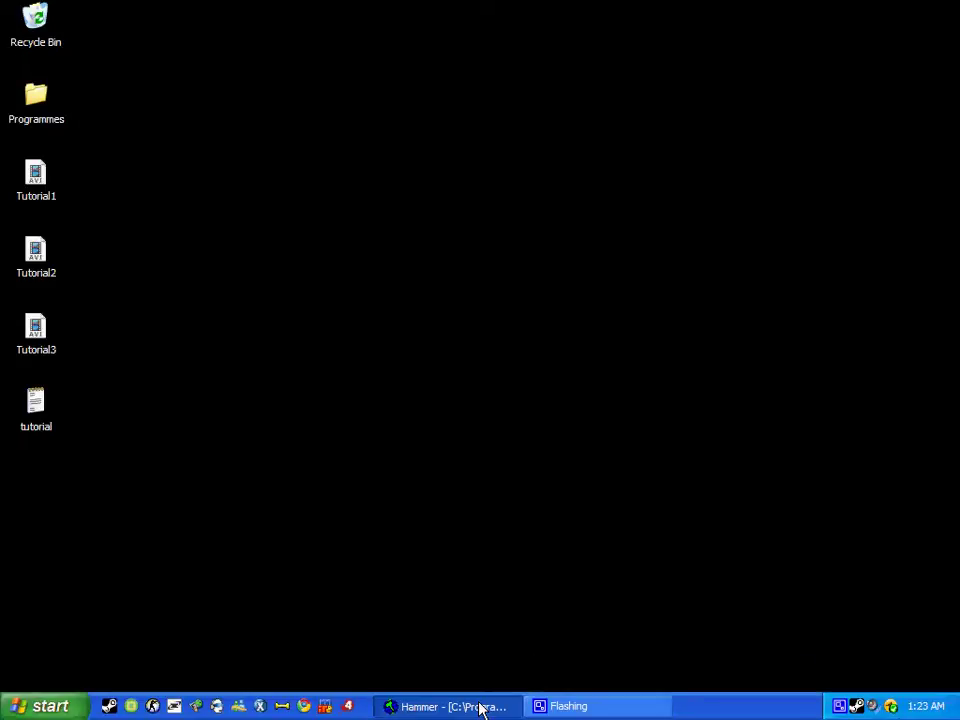
pyautogui.press('w')
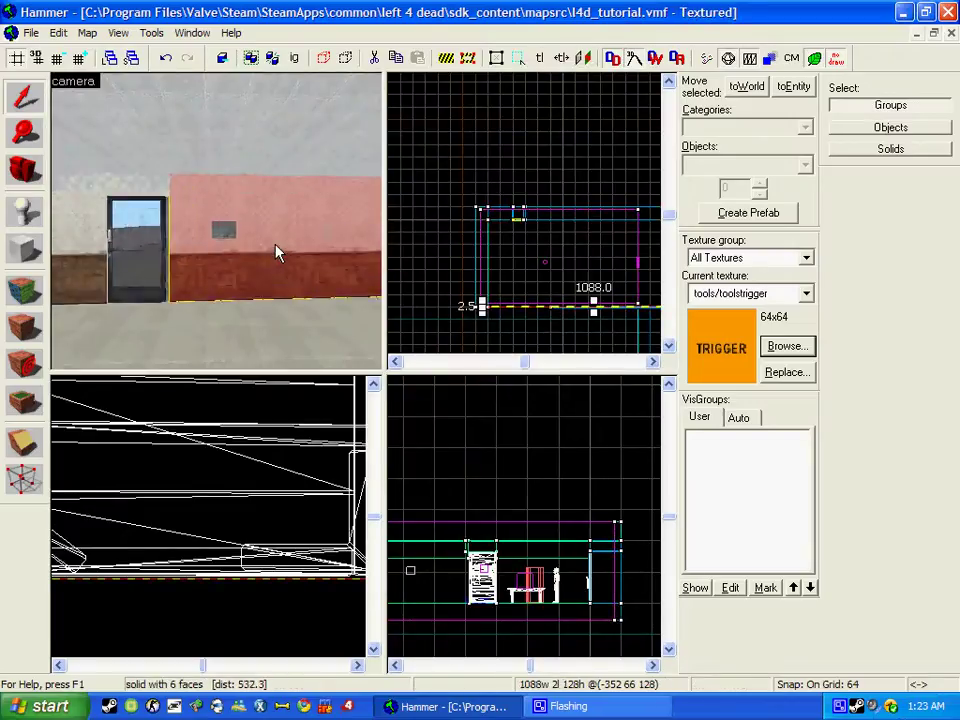
pyautogui.press('Right')
pyautogui.press('Left')
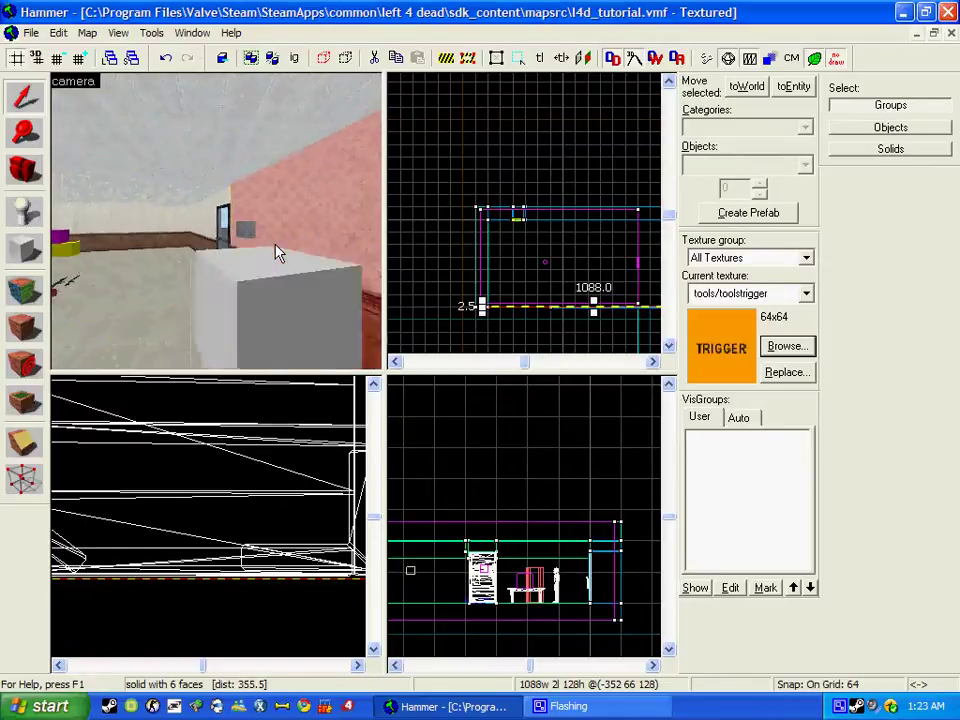
pyautogui.doubleClick(274, 250)
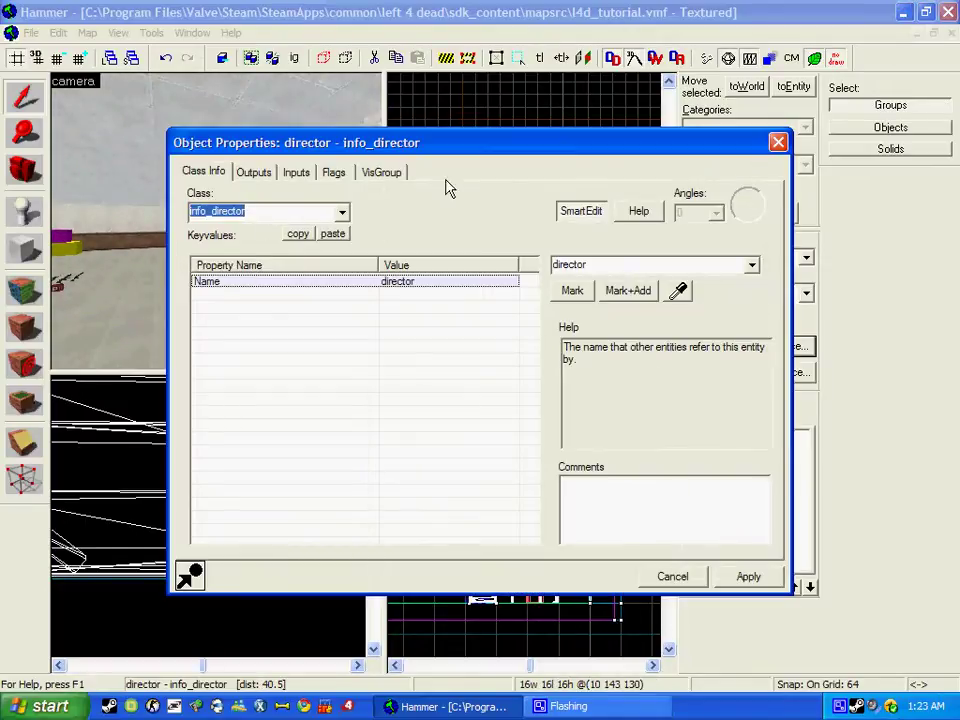
pyautogui.click(778, 142)
# Look over the room in the 3D camera view, covering the item spawns, the door and the far wall
pyautogui.press('Left')
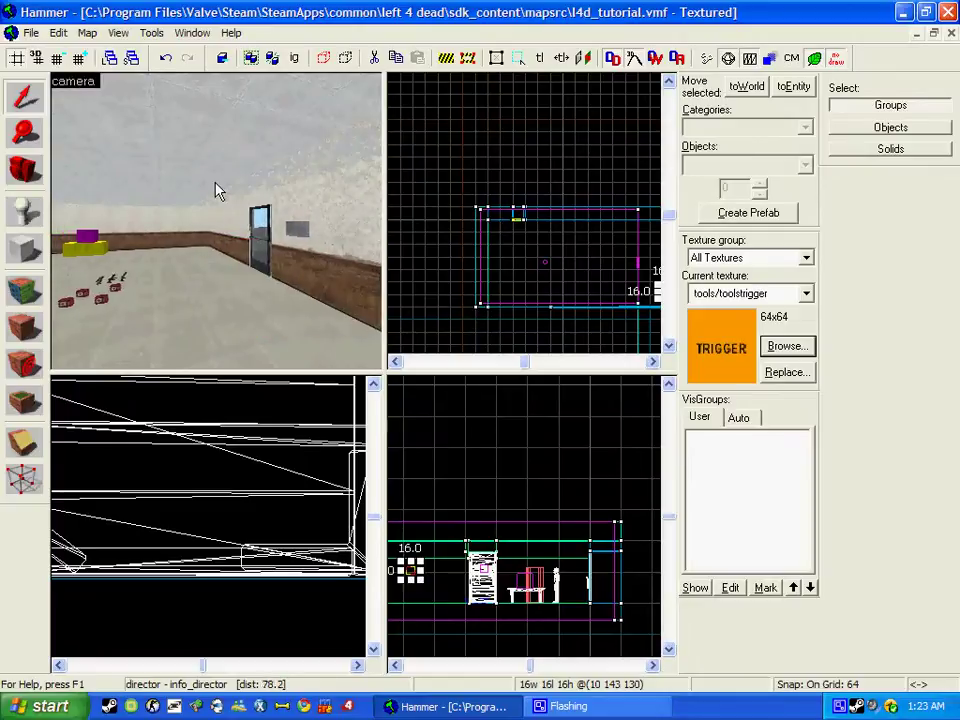
pyautogui.press('w')
pyautogui.press('Right')
pyautogui.press('Left')
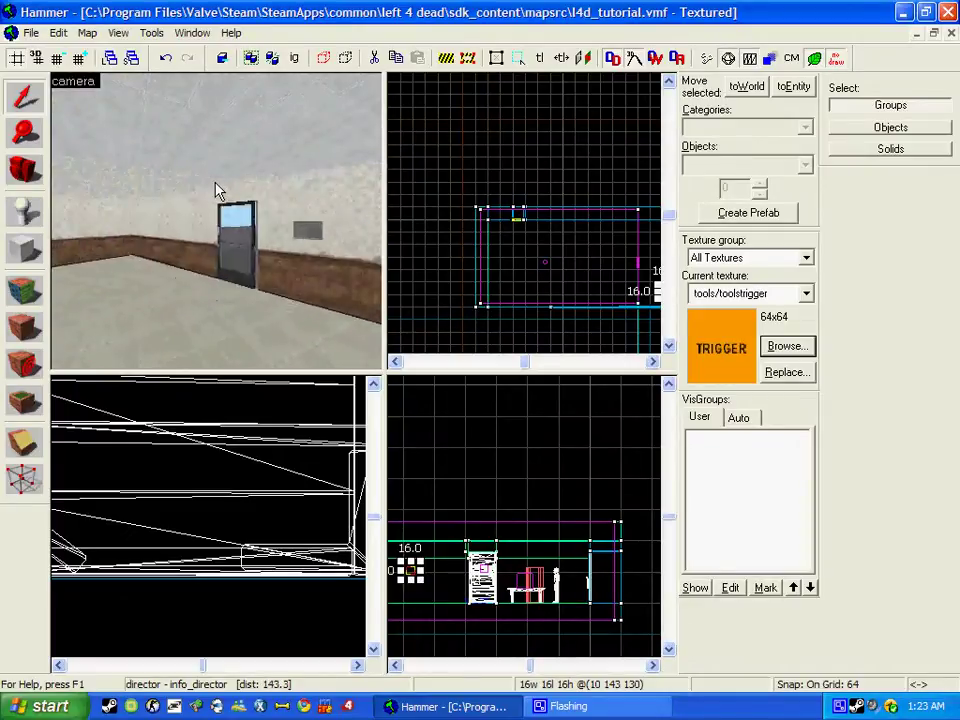
pyautogui.press('Left')
pyautogui.press('s')
pyautogui.press('Right')
pyautogui.press('w')
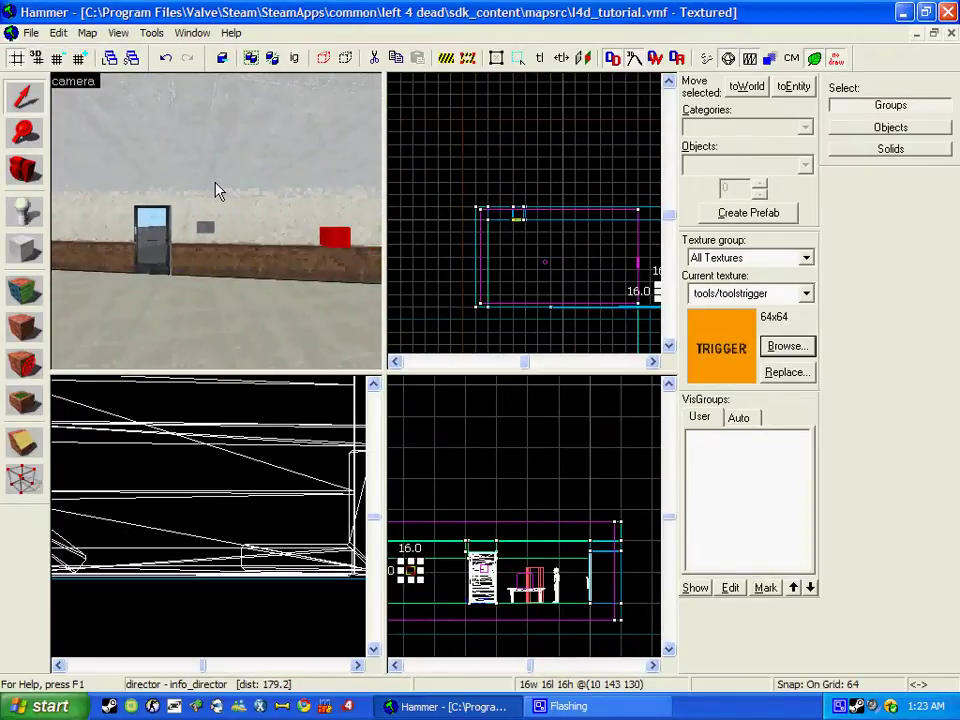
# Open the Run Map settings and review the expert compile configurations such as Default, Fast, HDR Full Compile and Only Entities
pyautogui.click(32, 33)
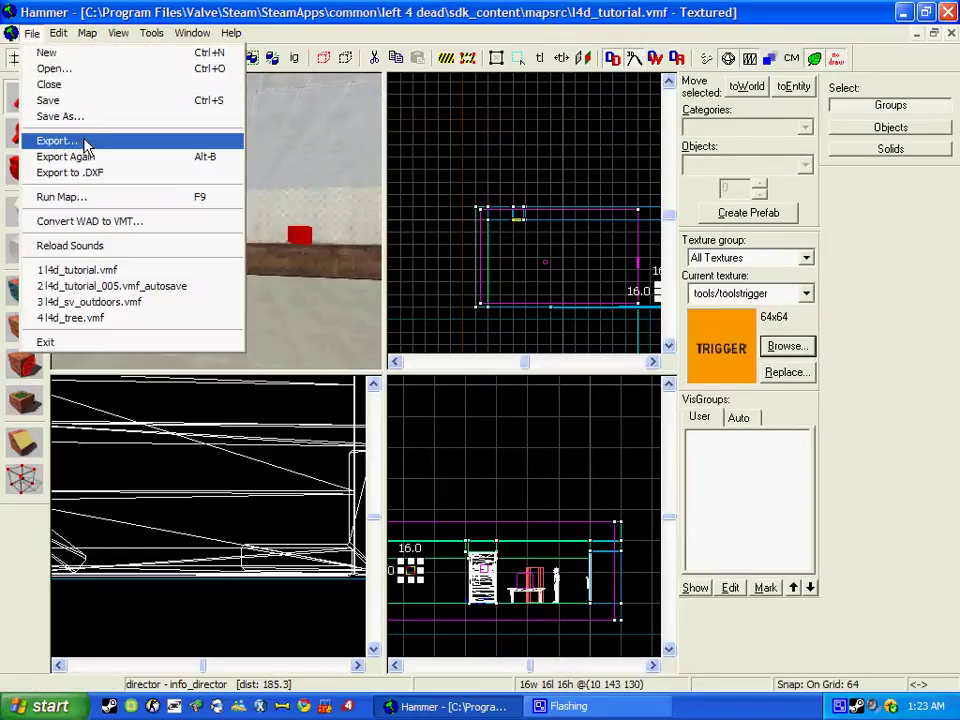
pyautogui.click(86, 200)
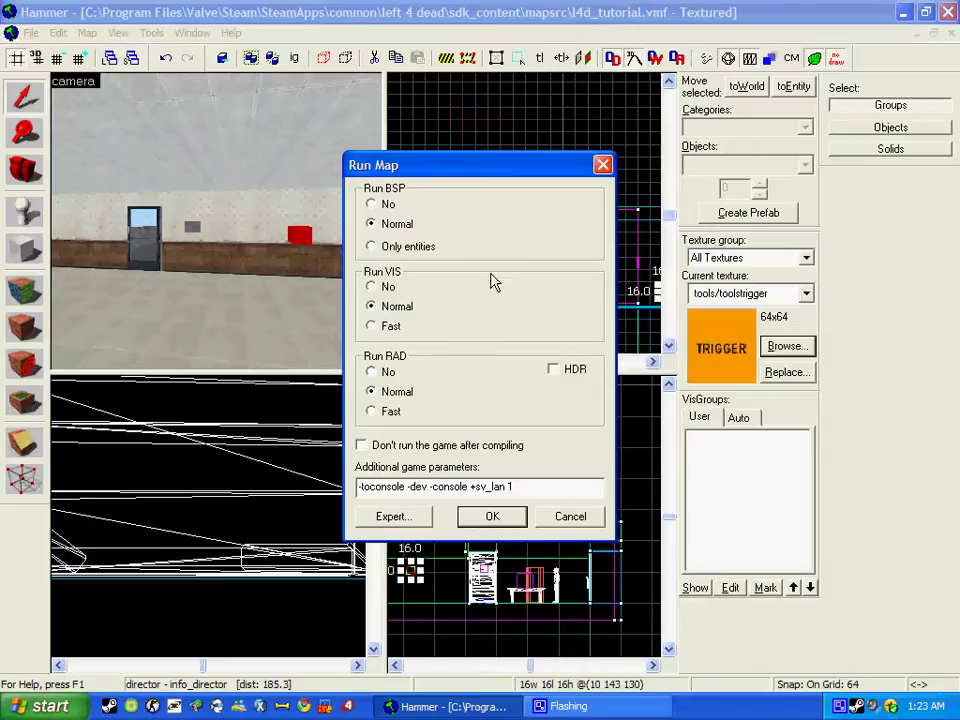
pyautogui.click(385, 517)
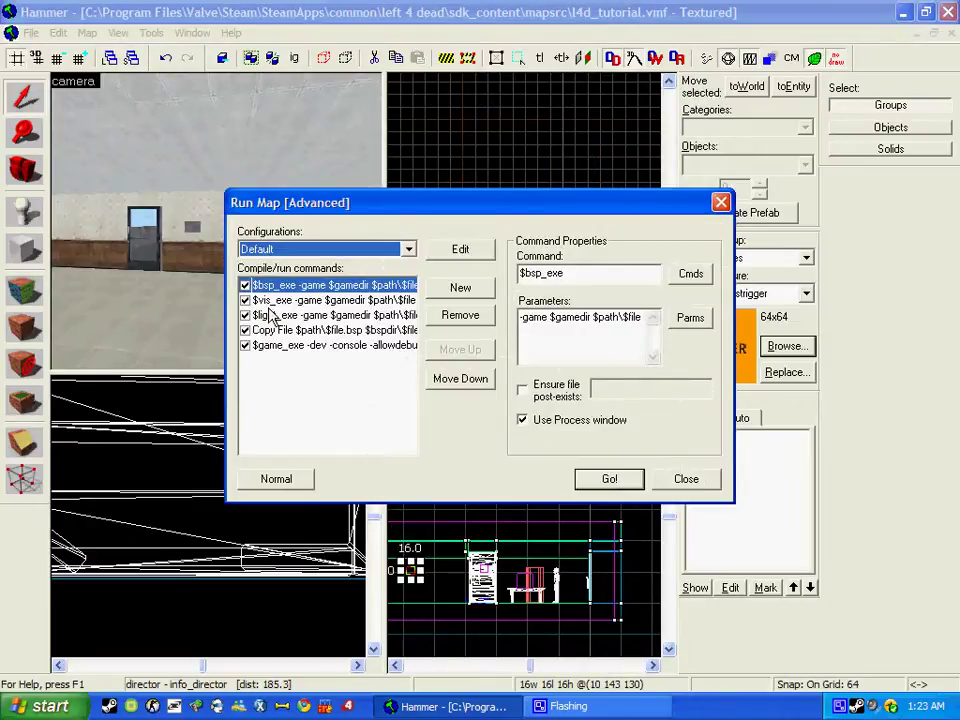
pyautogui.press('Down')
pyautogui.press('Down')
pyautogui.press('Up')
pyautogui.press('Down')
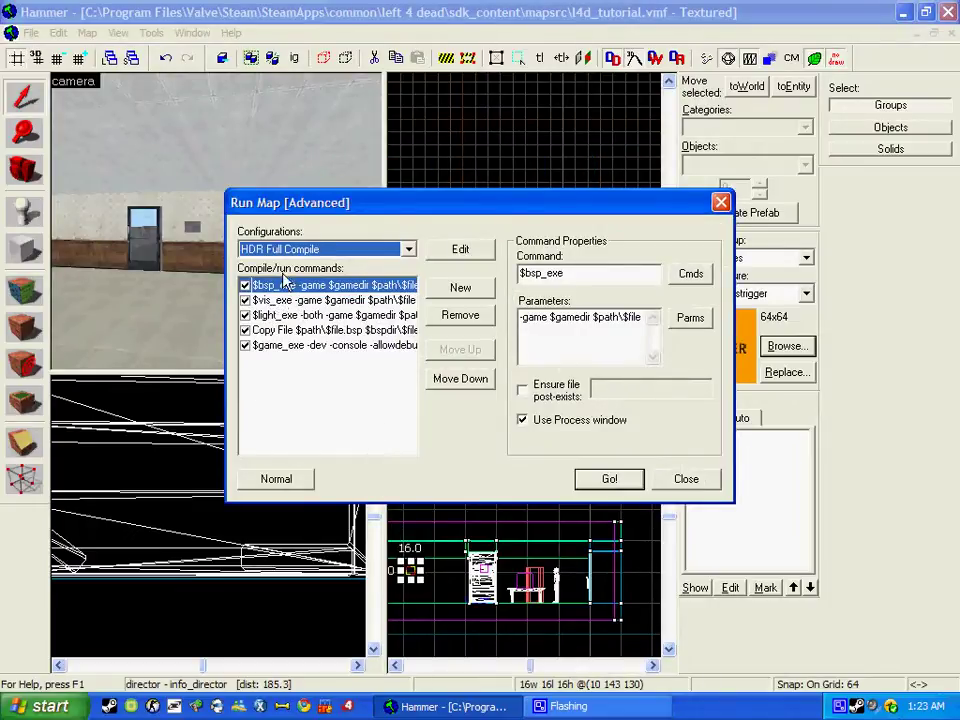
pyautogui.press('Down')
pyautogui.press('Down')
pyautogui.press('Down')
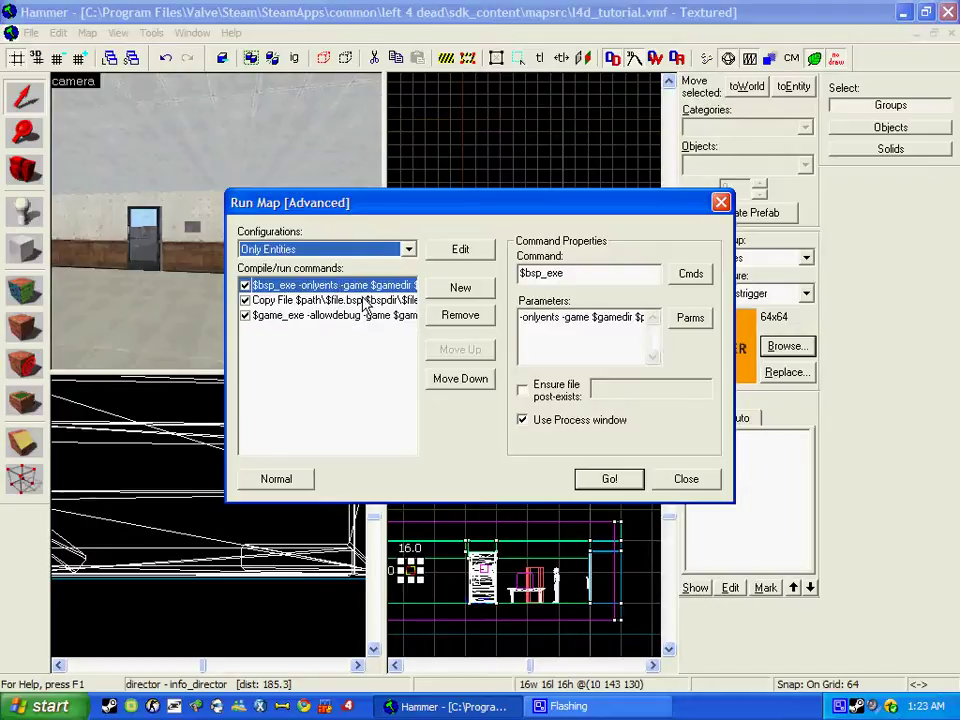
pyautogui.press('Up')
pyautogui.press('Up')
pyautogui.press('Up')
pyautogui.press('Up')
pyautogui.press('Up')
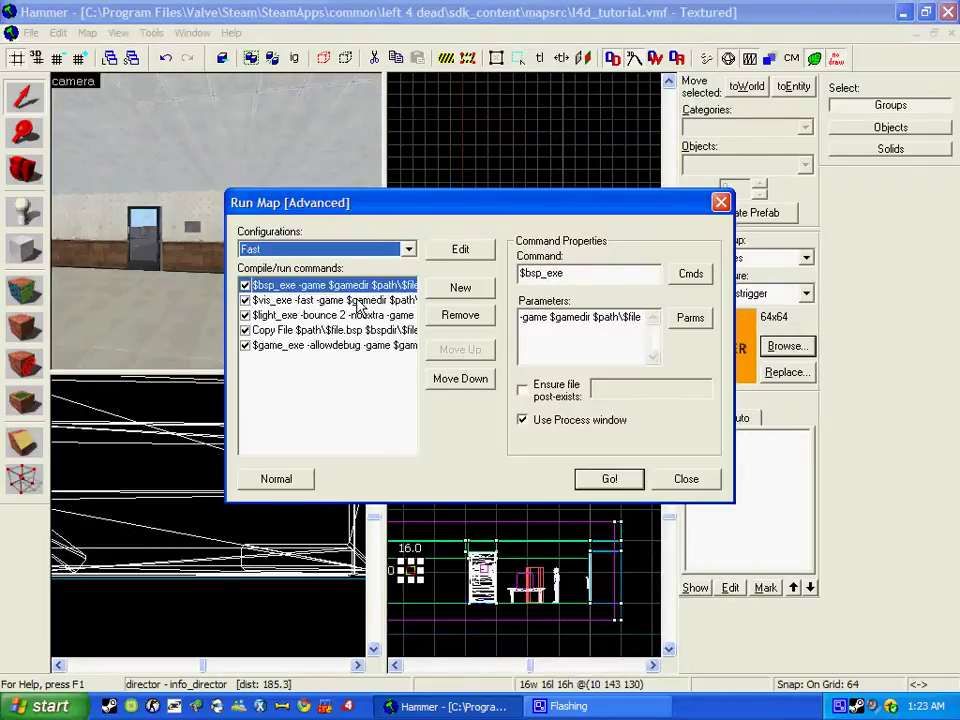
pyautogui.click(305, 481)
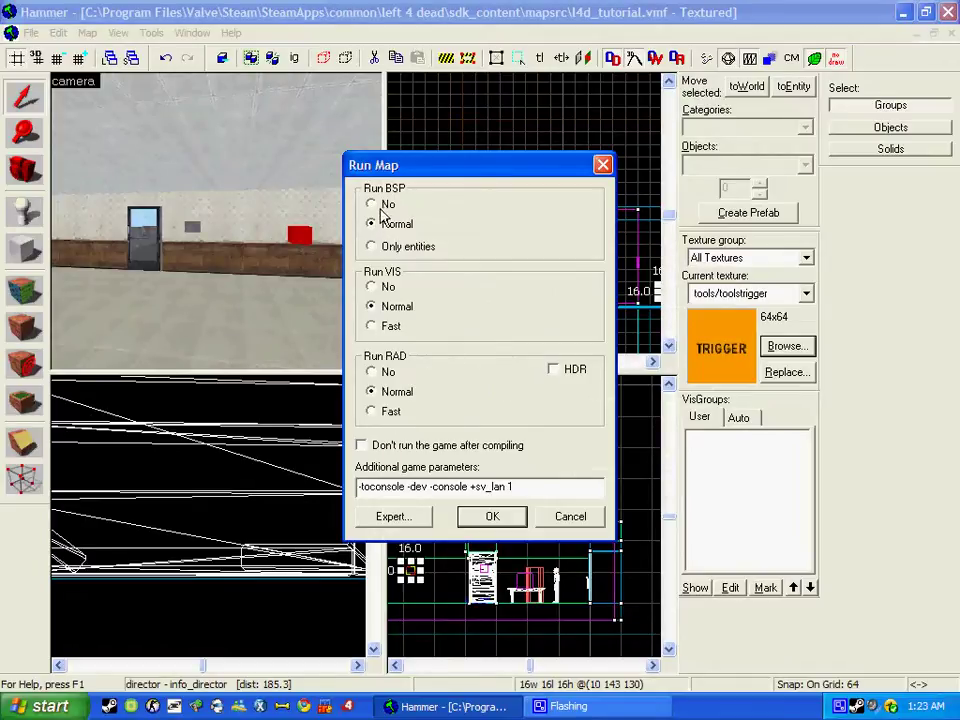
# Compile and run the map with BSP, VIS and RAD all set to Normal and HDR off
pyautogui.click(372, 288)
pyautogui.click(371, 373)
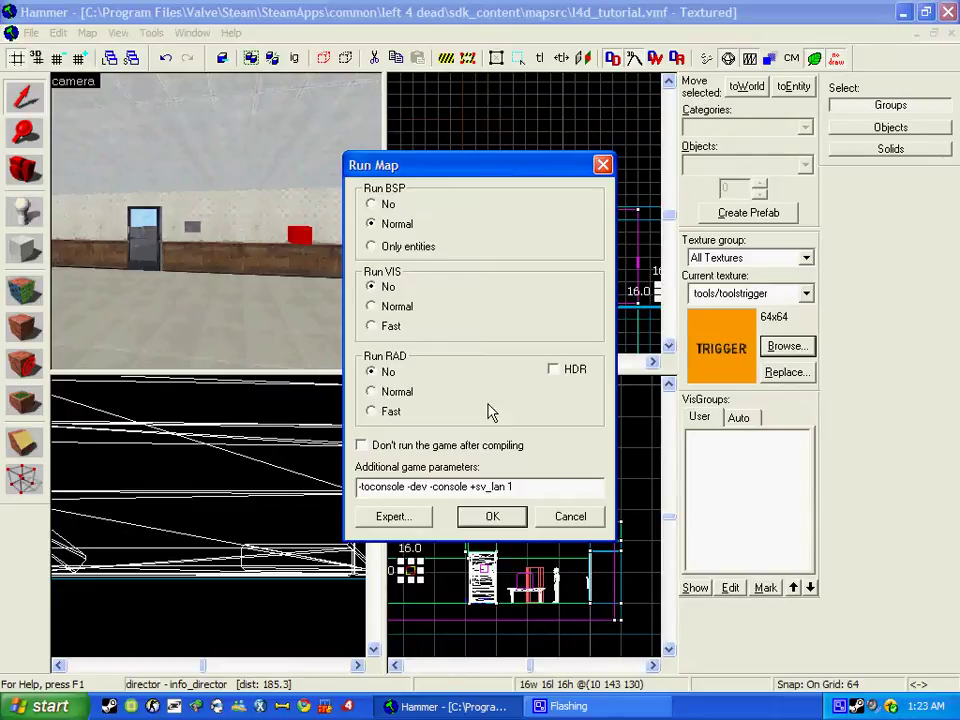
pyautogui.click(372, 306)
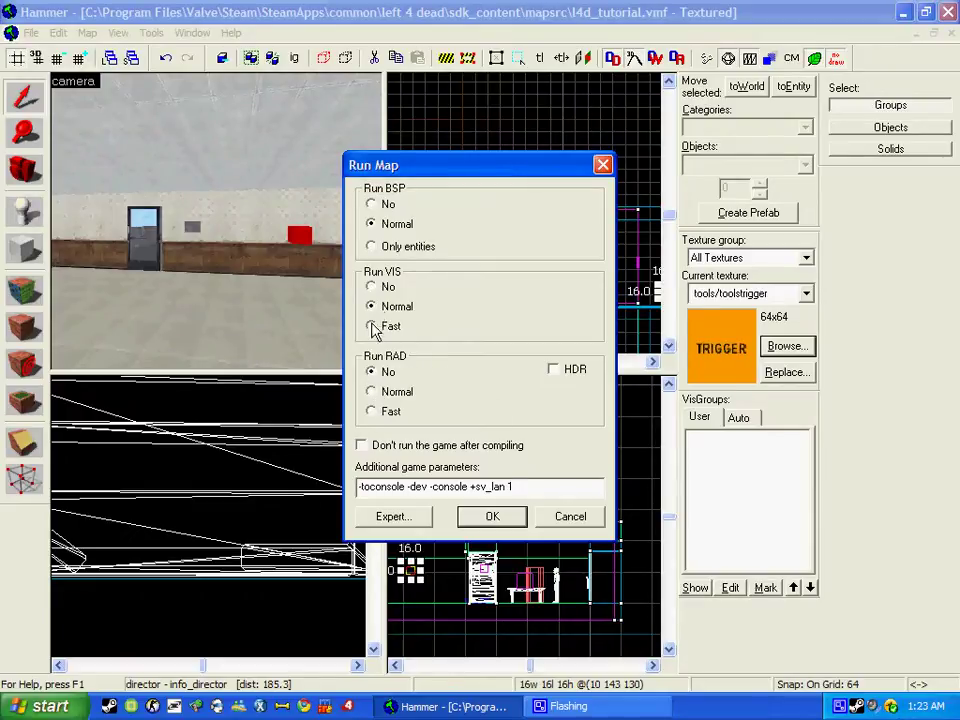
pyautogui.click(373, 391)
pyautogui.click(554, 370)
pyautogui.click(554, 370)
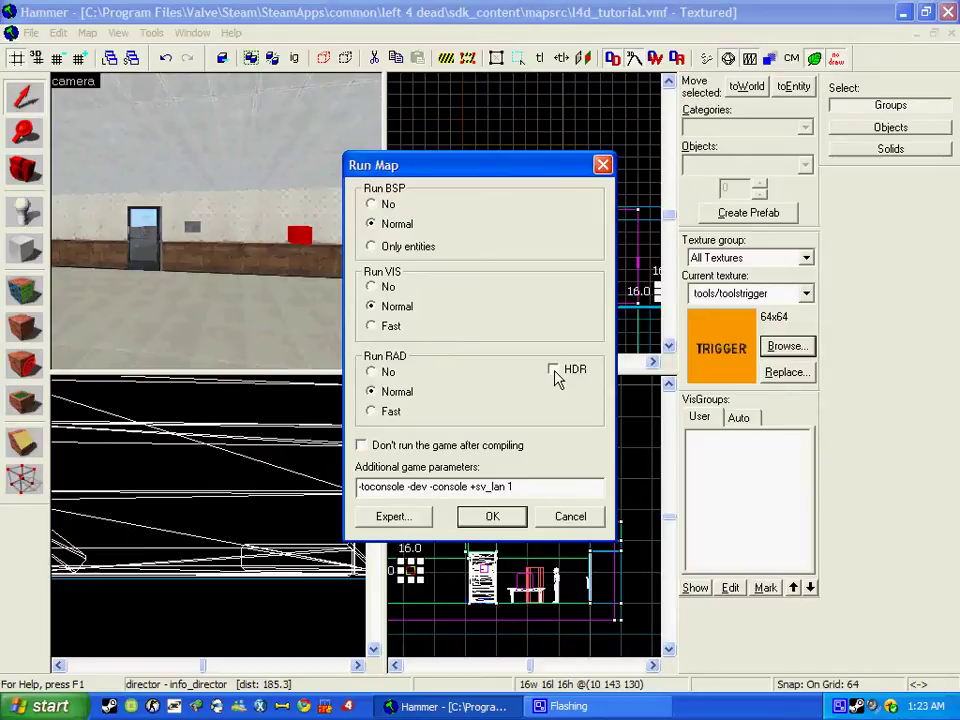
pyautogui.click(491, 525)
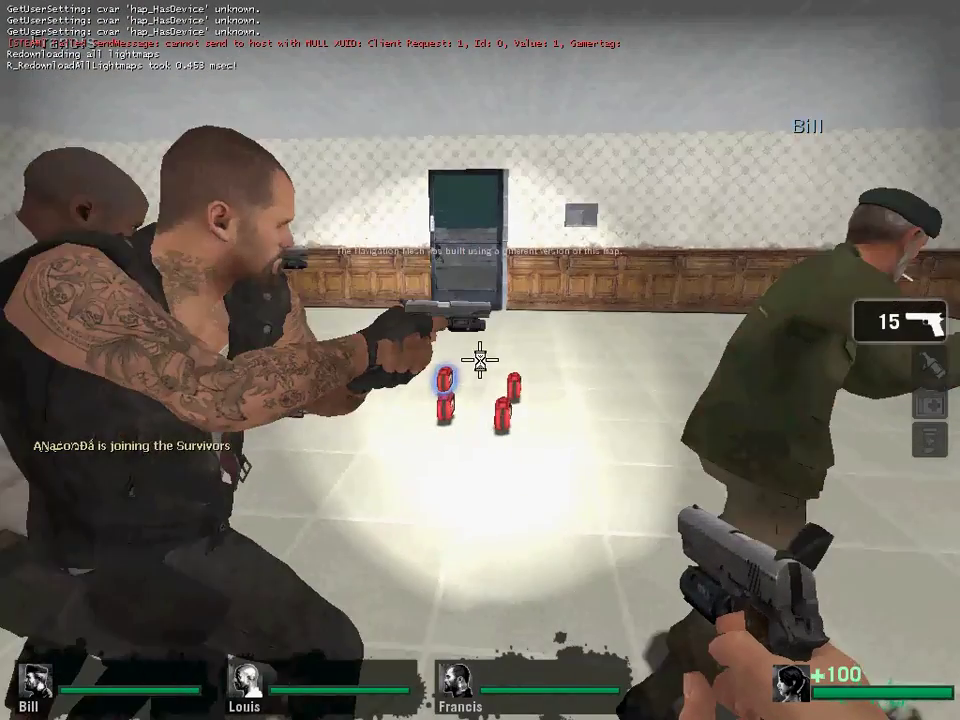
# Stop the AI Director with the director_stop console command and shoot the approaching infected in the room
pyautogui.moveTo(480, 360)
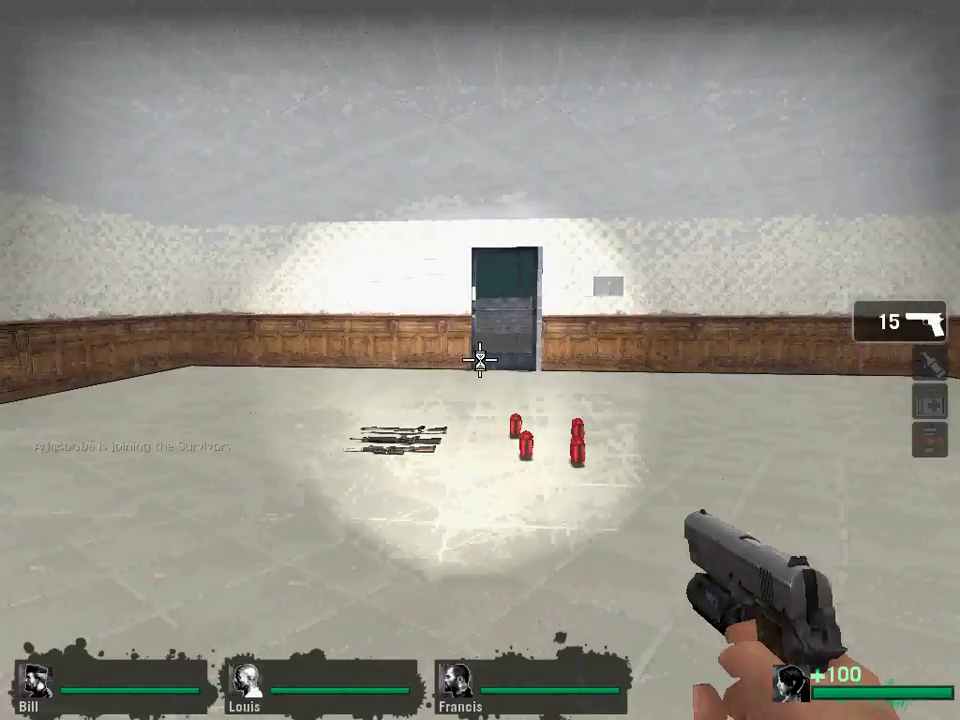
pyautogui.press('w')
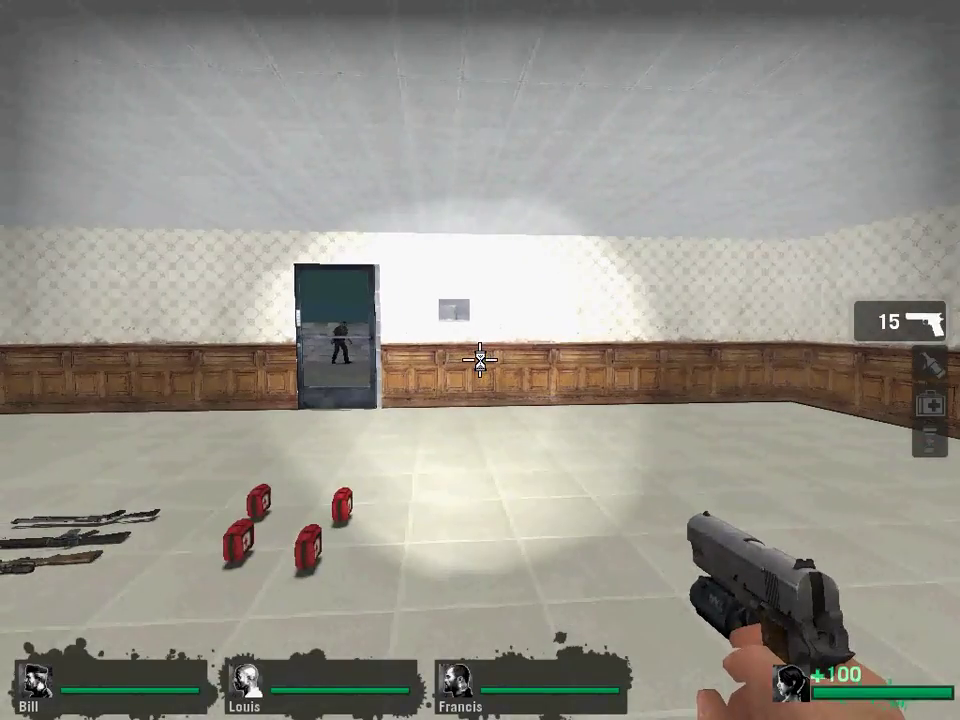
pyautogui.press('`')
pyautogui.write('d')
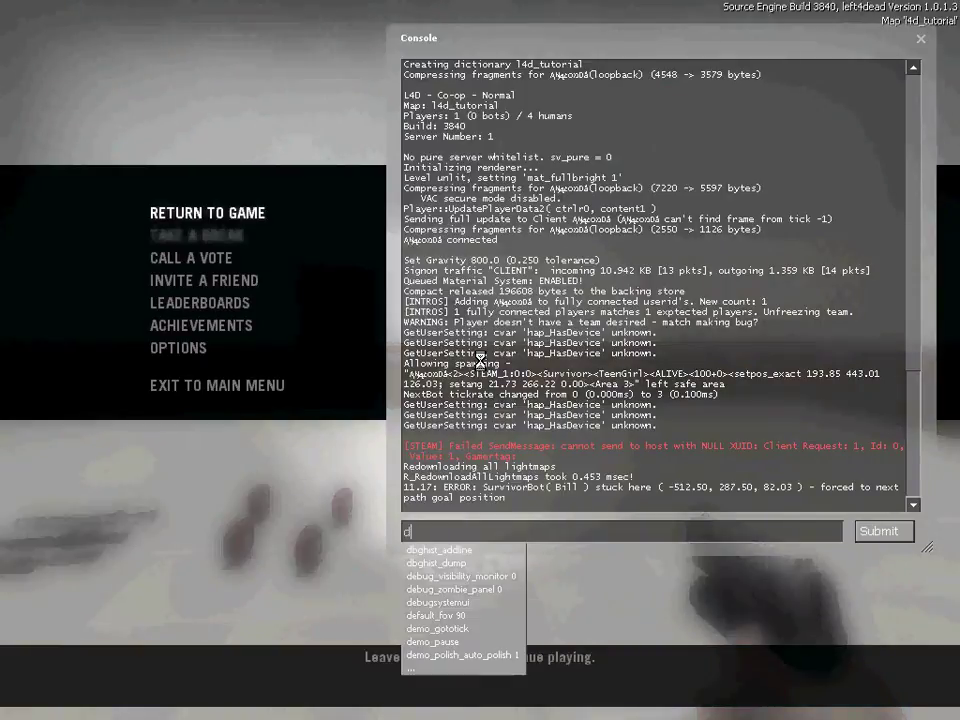
pyautogui.write('irector_stop')
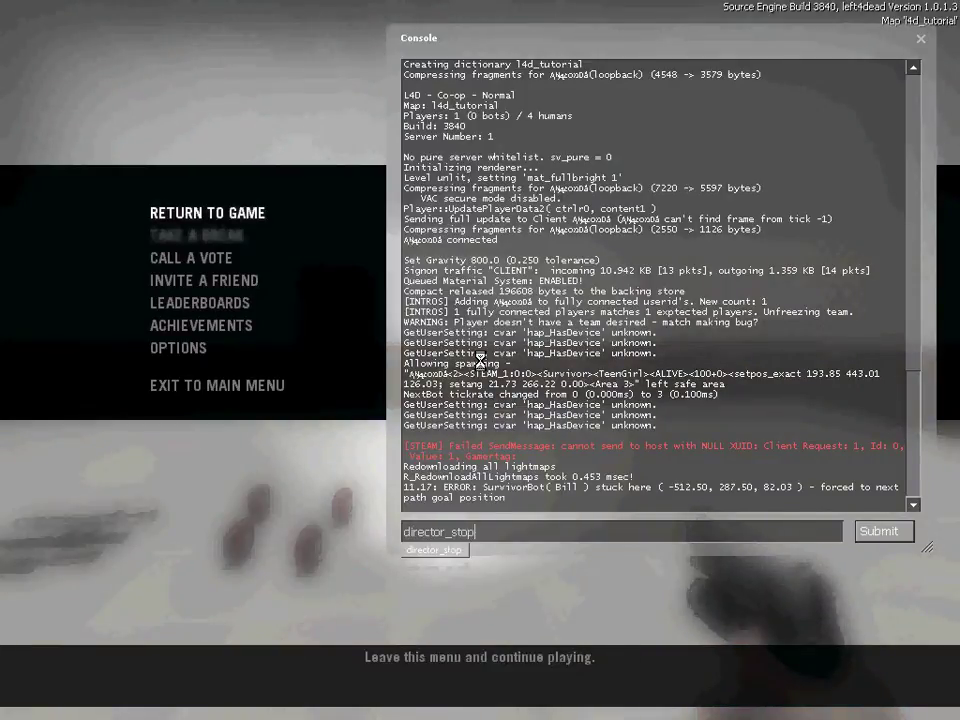
pyautogui.press('Return')
pyautogui.press('Escape')
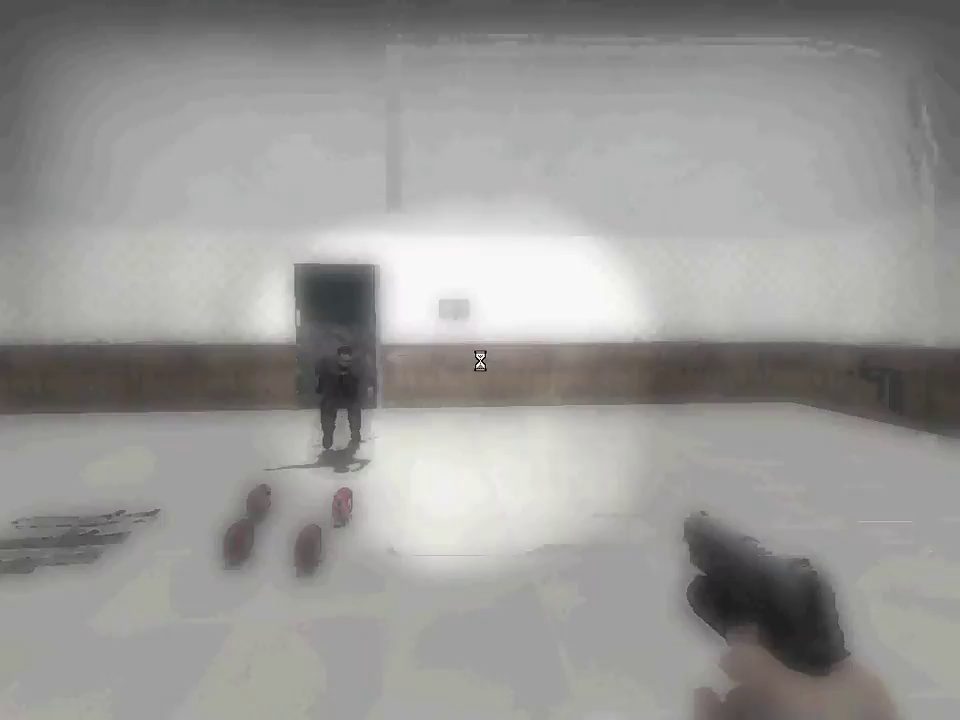
pyautogui.click(480, 360)
pyautogui.click(480, 360)
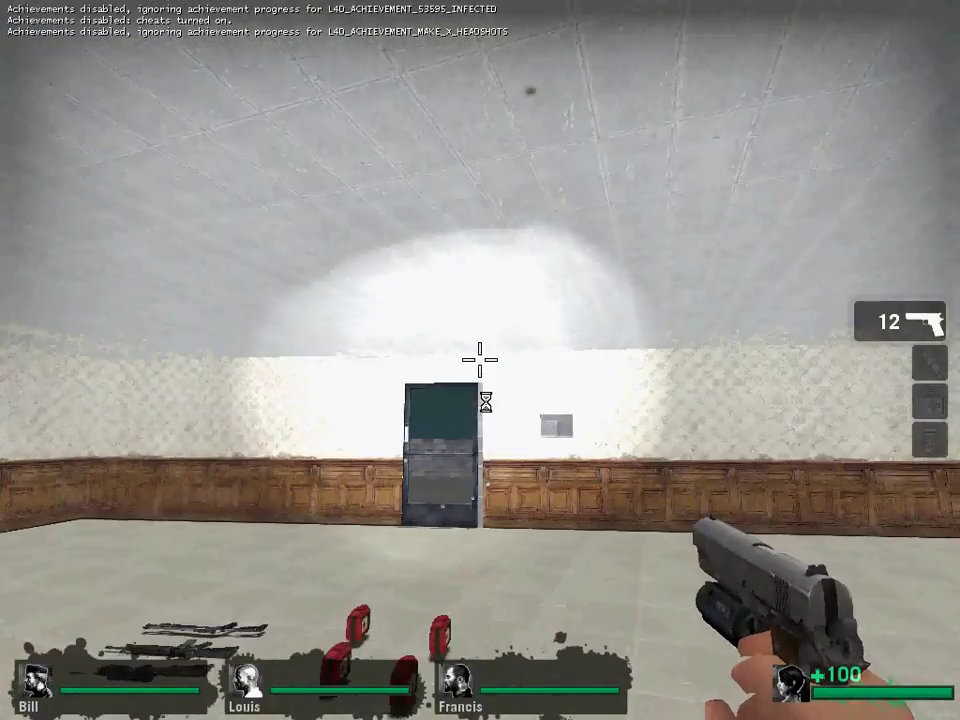
# Enable cheats with sv_cheats 1 and turn on navigation mesh editing with nav_edit 1 in the console
pyautogui.press('`')
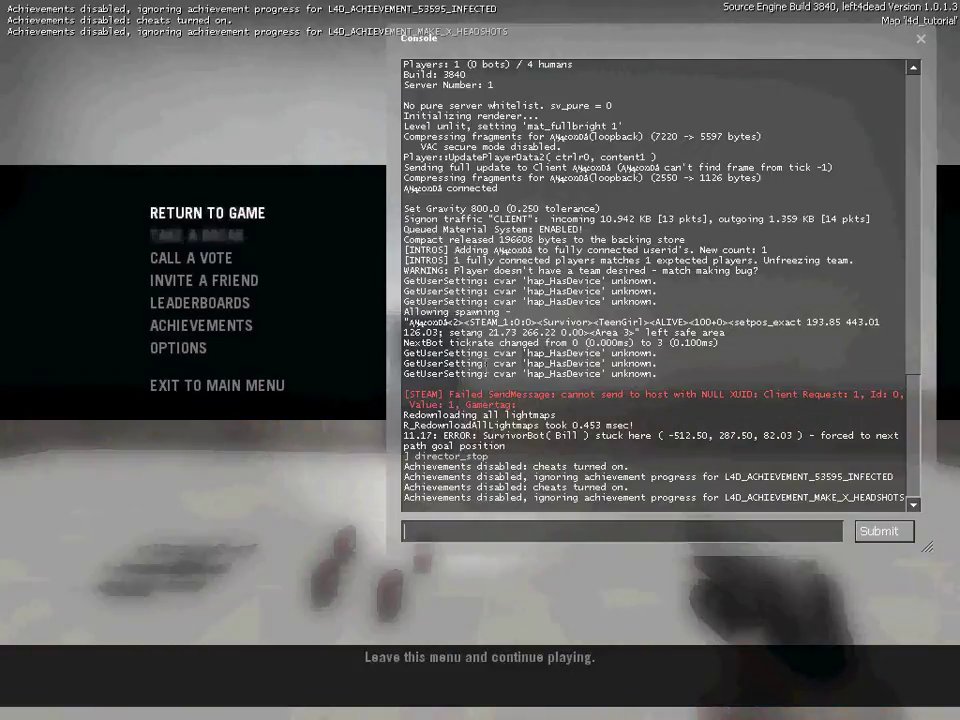
pyautogui.write('sv_cheats 1')
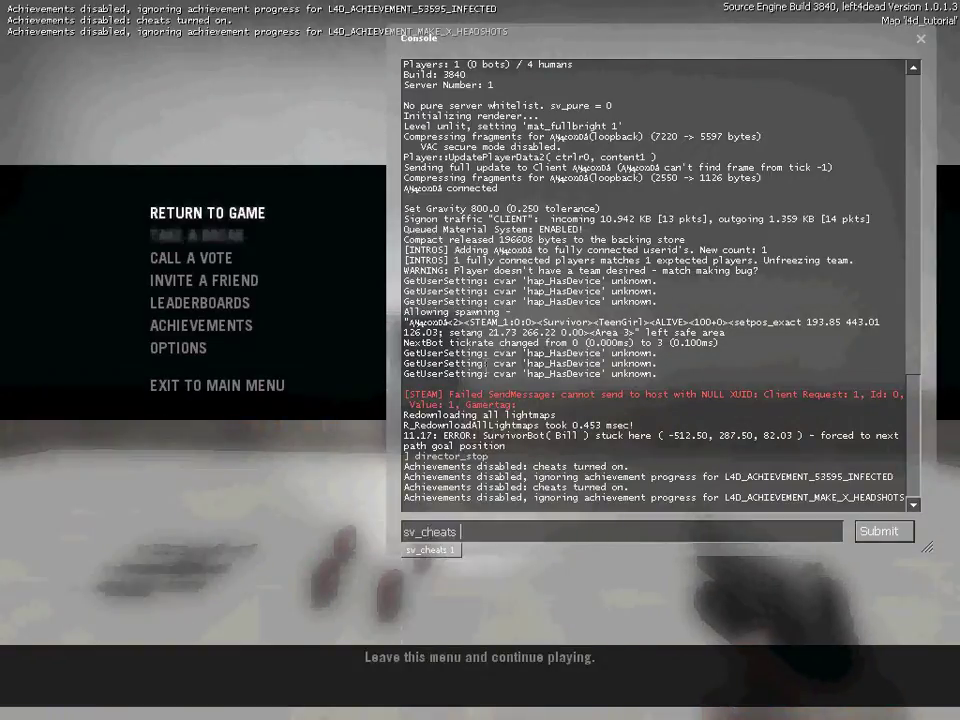
pyautogui.press('Return')
pyautogui.write('na')
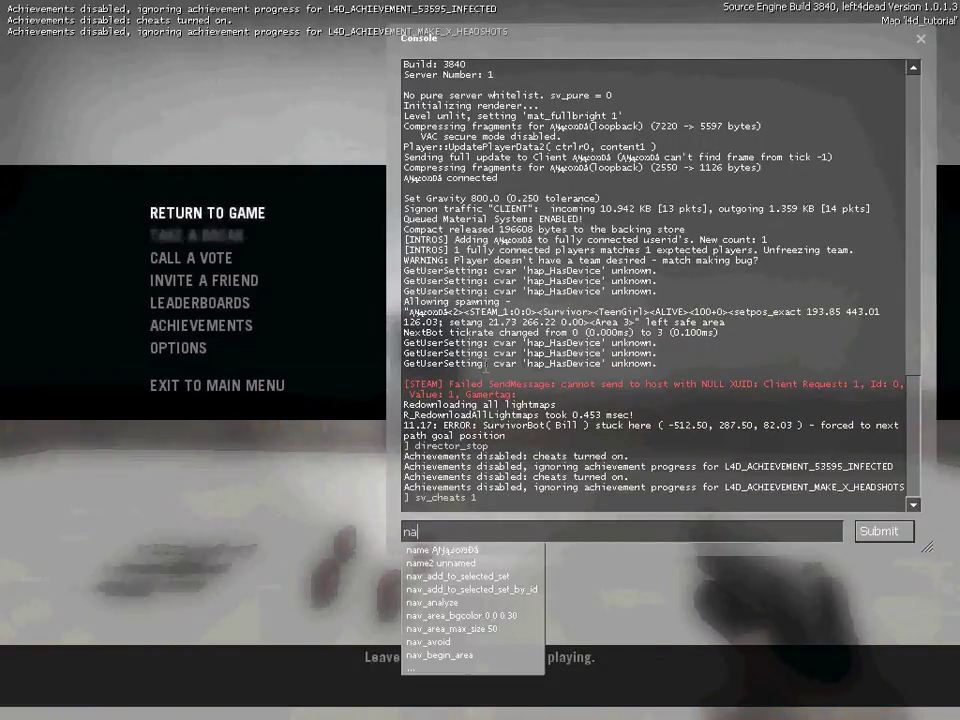
pyautogui.write('v_edit')
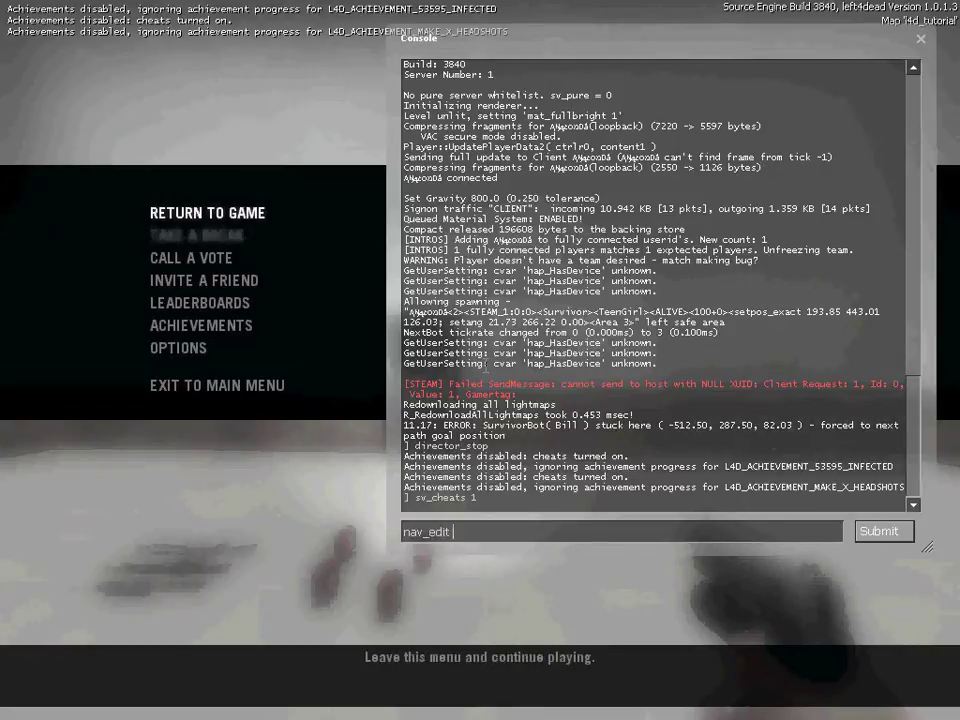
pyautogui.write(' 1')
pyautogui.press('Return')
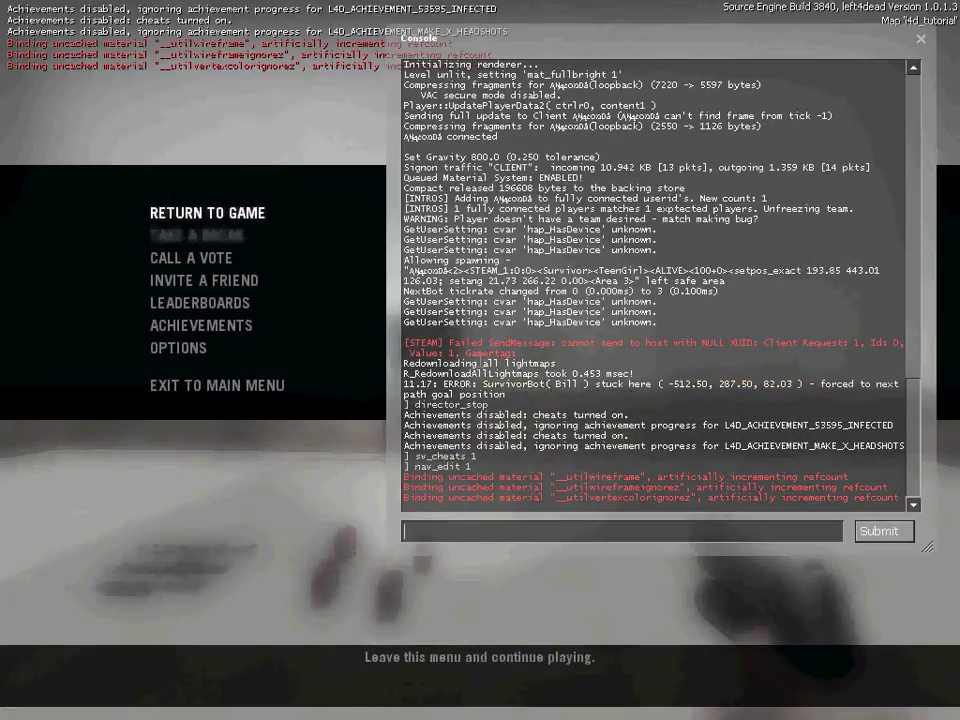
pyautogui.press('Escape')
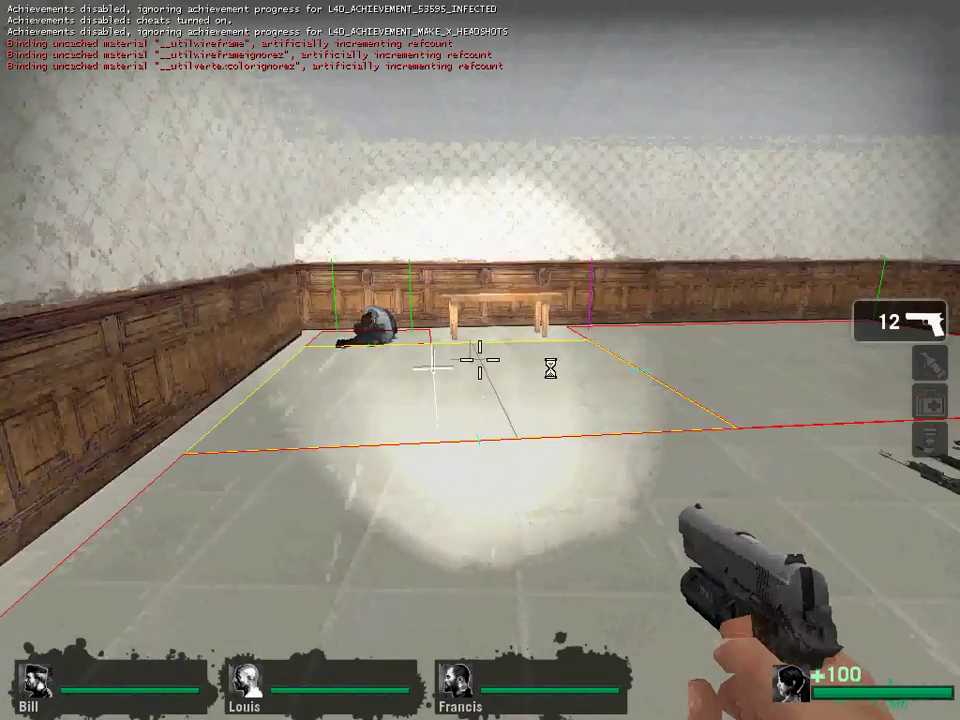
# Mark a walkable position on the open floor facing the door with the nav_mark_walkable console command
pyautogui.press('w')
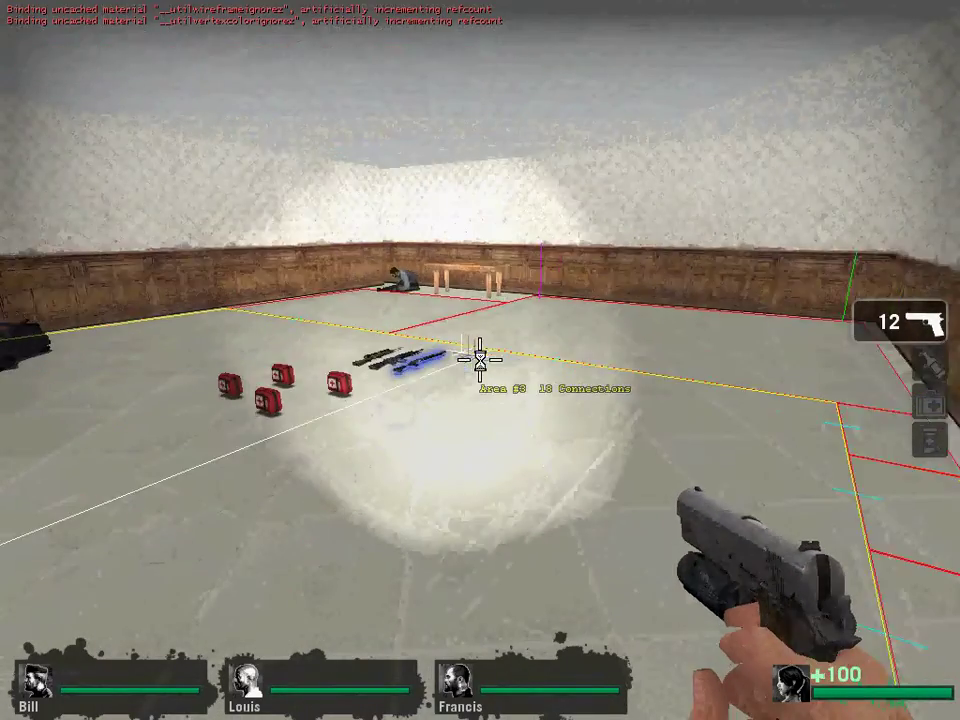
pyautogui.press('w')
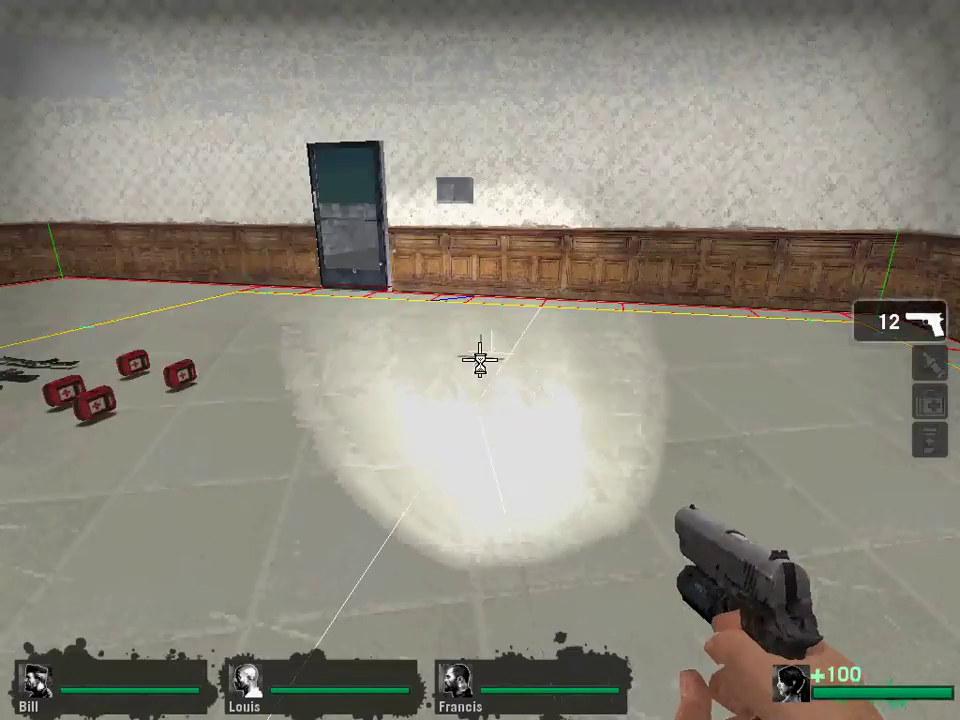
pyautogui.press('`')
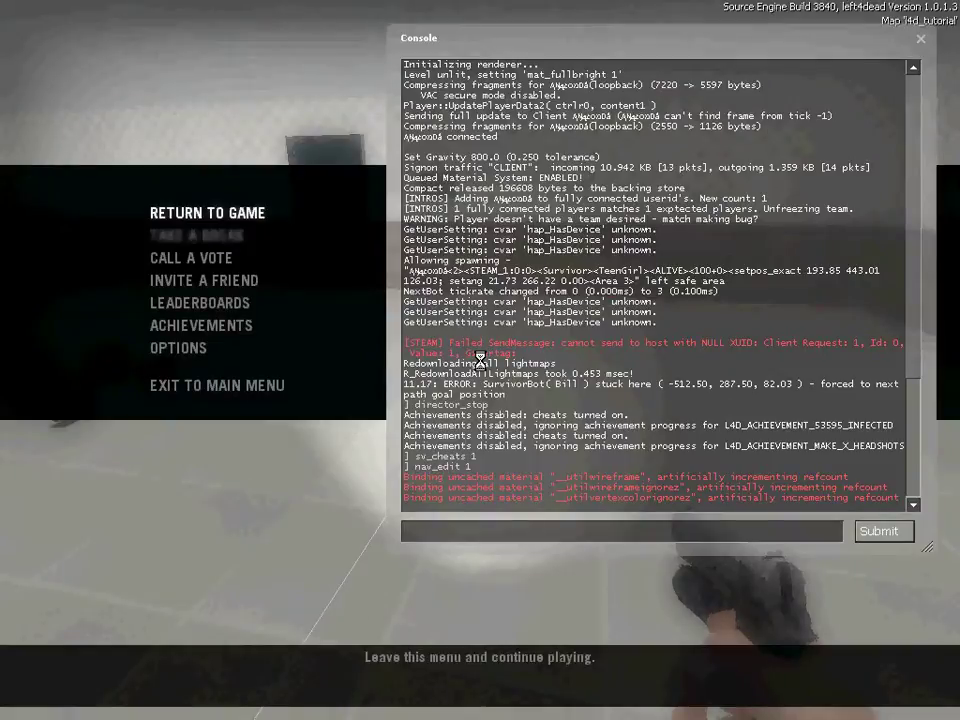
pyautogui.write('nav_mark_walkable')
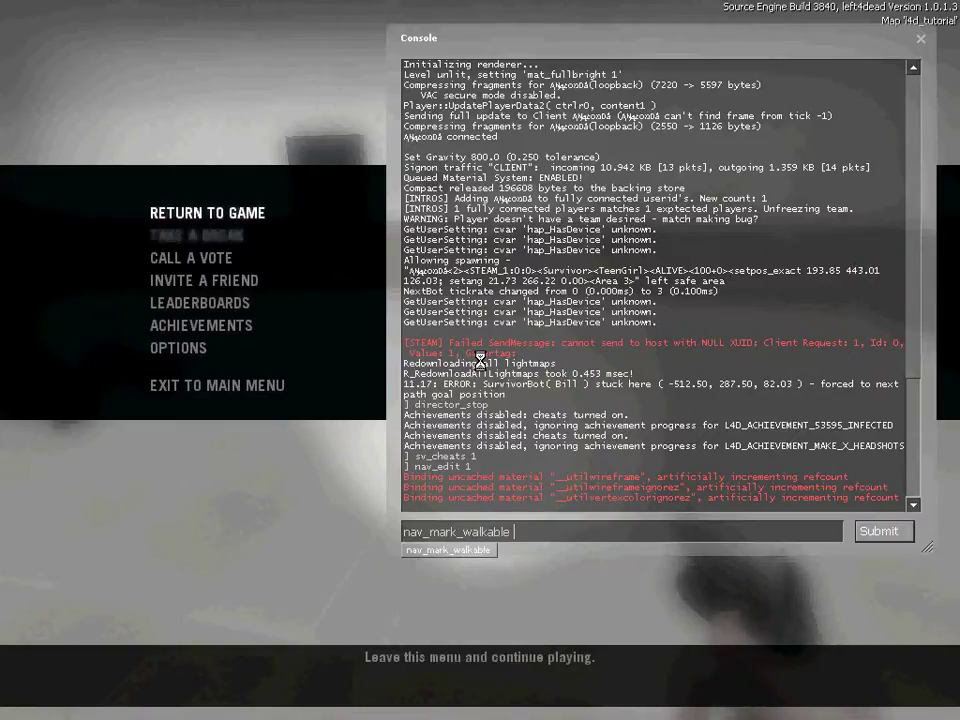
pyautogui.press('Return')
pyautogui.press('Escape')
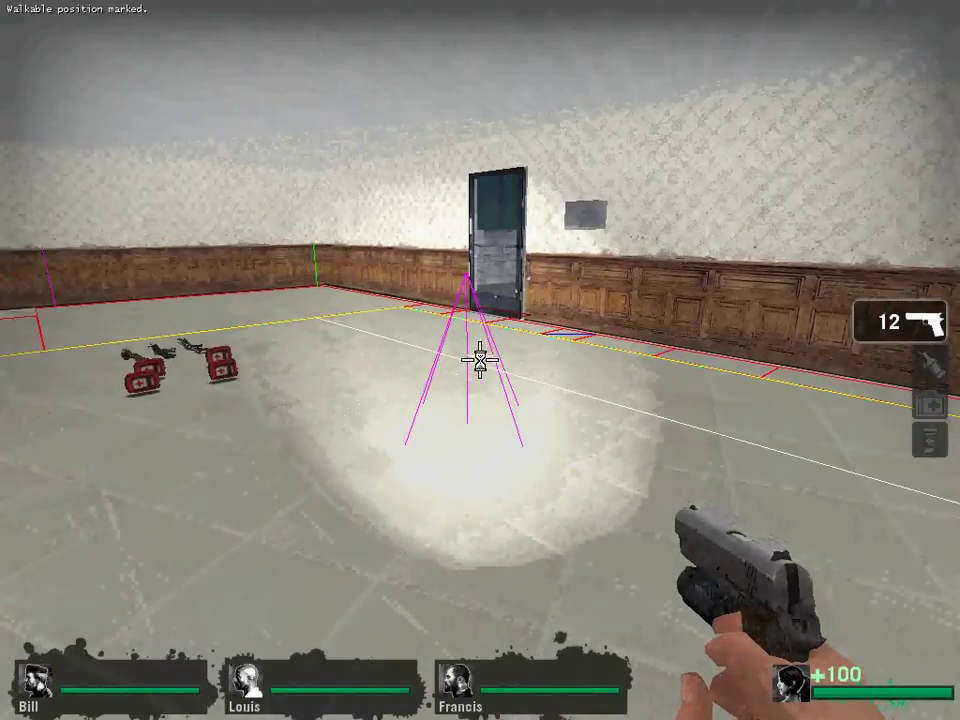
# Generate the map's full navigation mesh with the nav_generate console command
pyautogui.press('w')
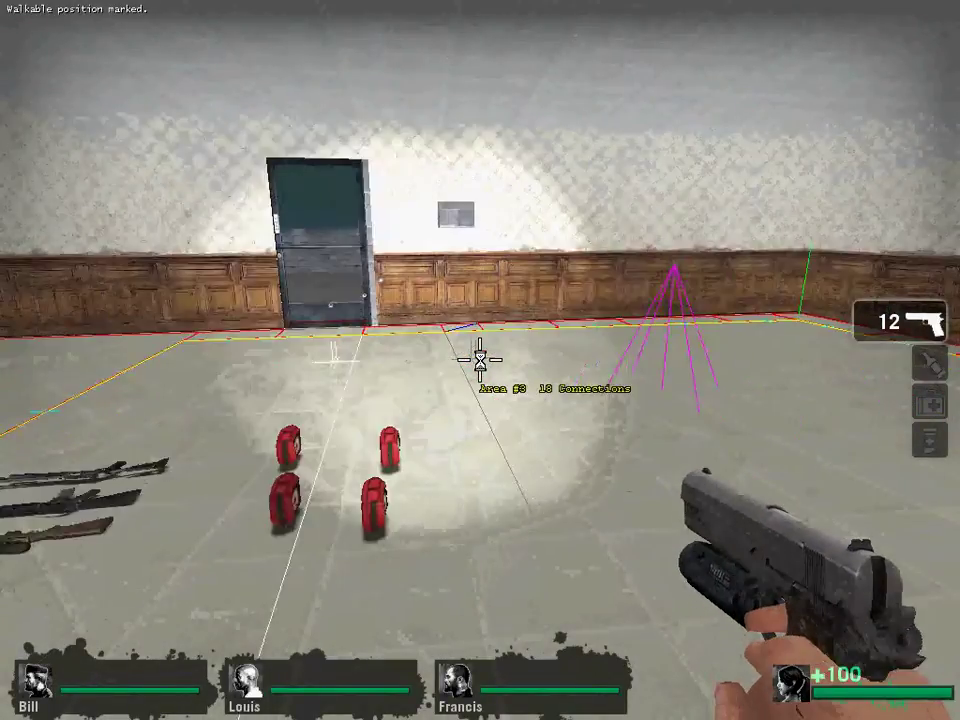
pyautogui.press('`')
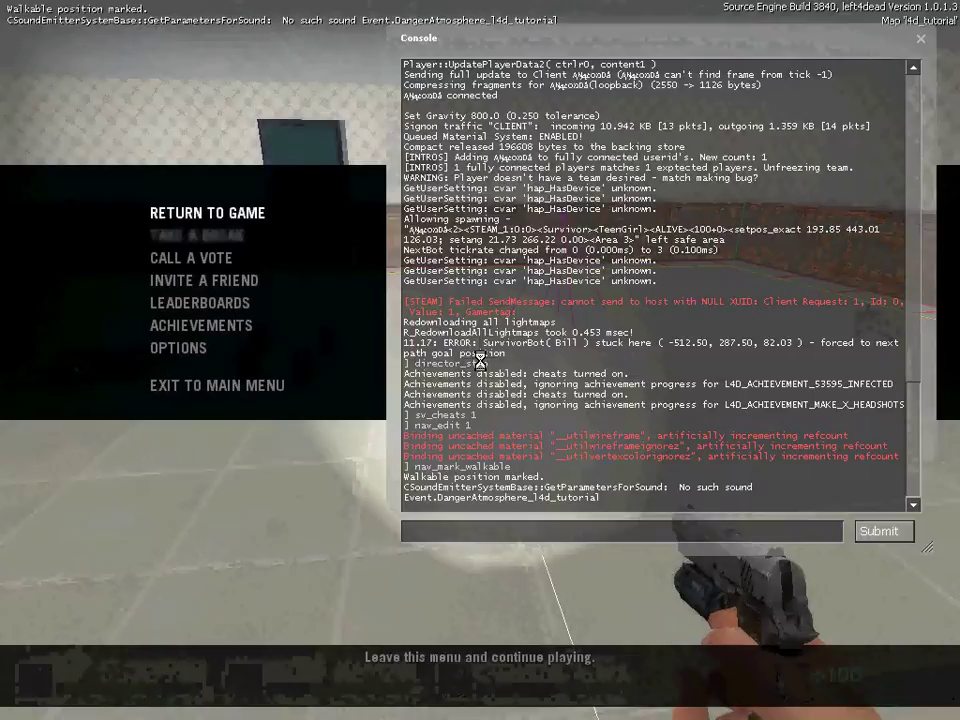
pyautogui.write('nav_generate_incremental')
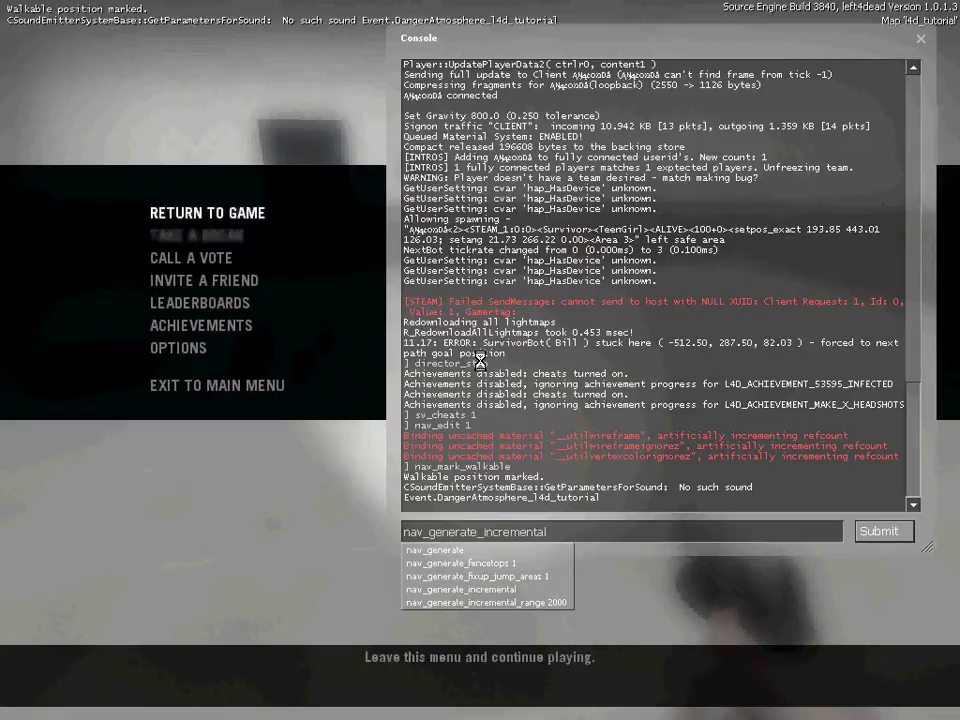
pyautogui.press('Up')
pyautogui.press('Up')
pyautogui.press('Up')
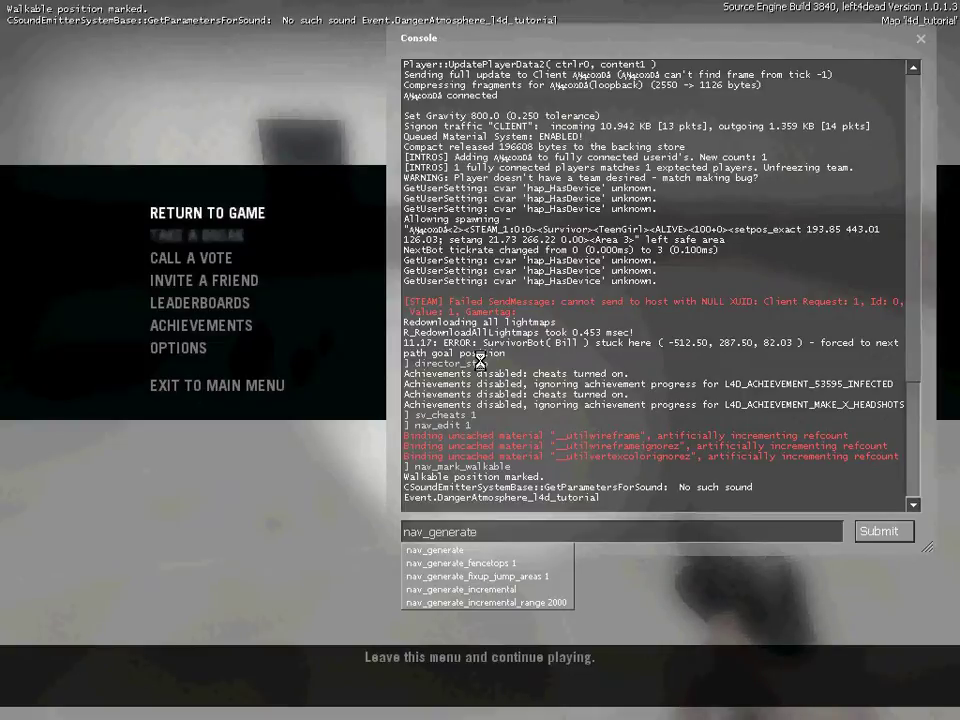
pyautogui.press('Return')
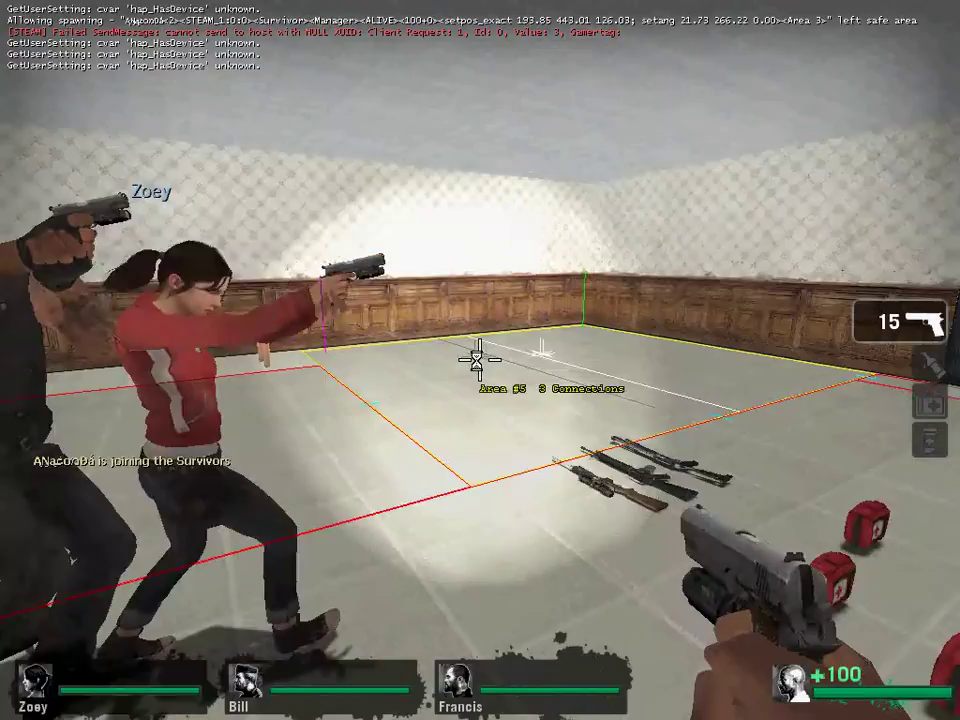
# Examine the generated navigation areas and their connections across the room's floor
pyautogui.press('`')
pyautogui.press('`')
pyautogui.press('`')
pyautogui.press('`')
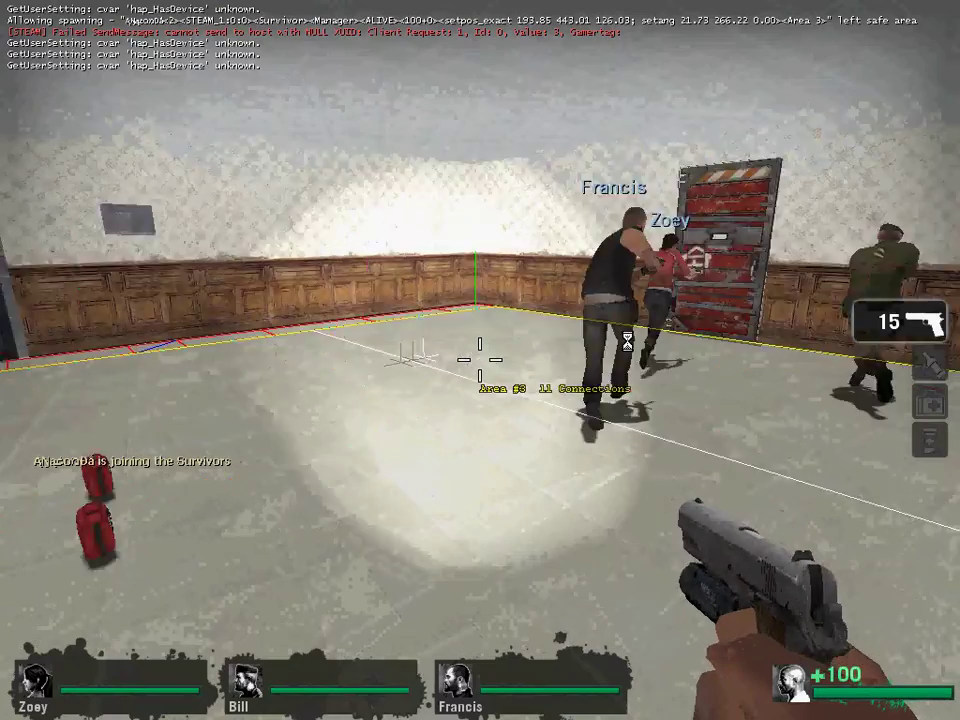
pyautogui.press('a')
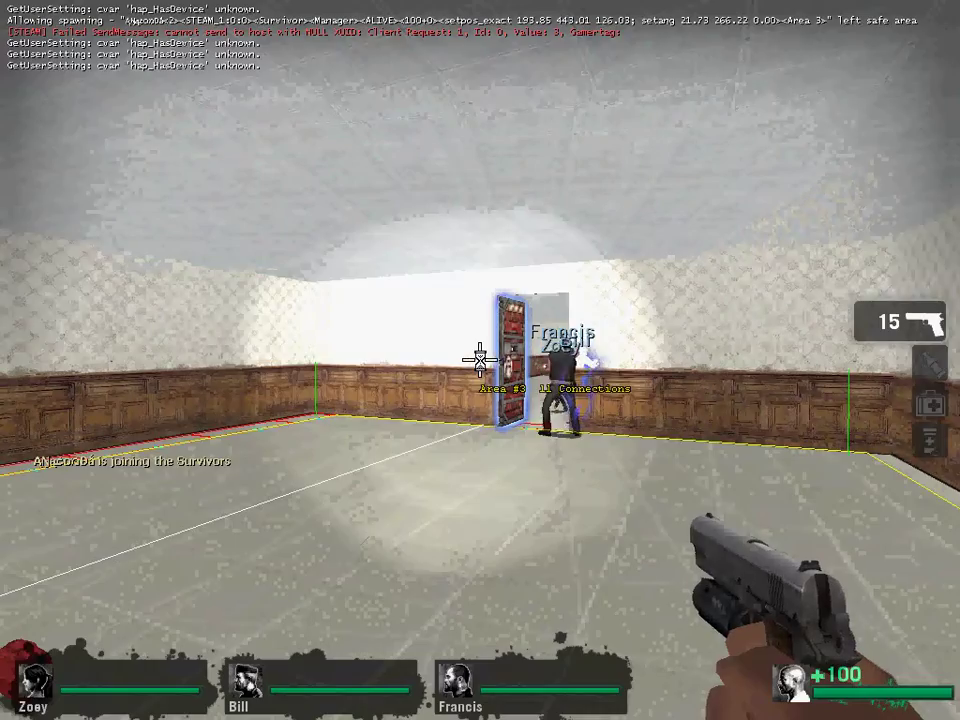
pyautogui.press('a')
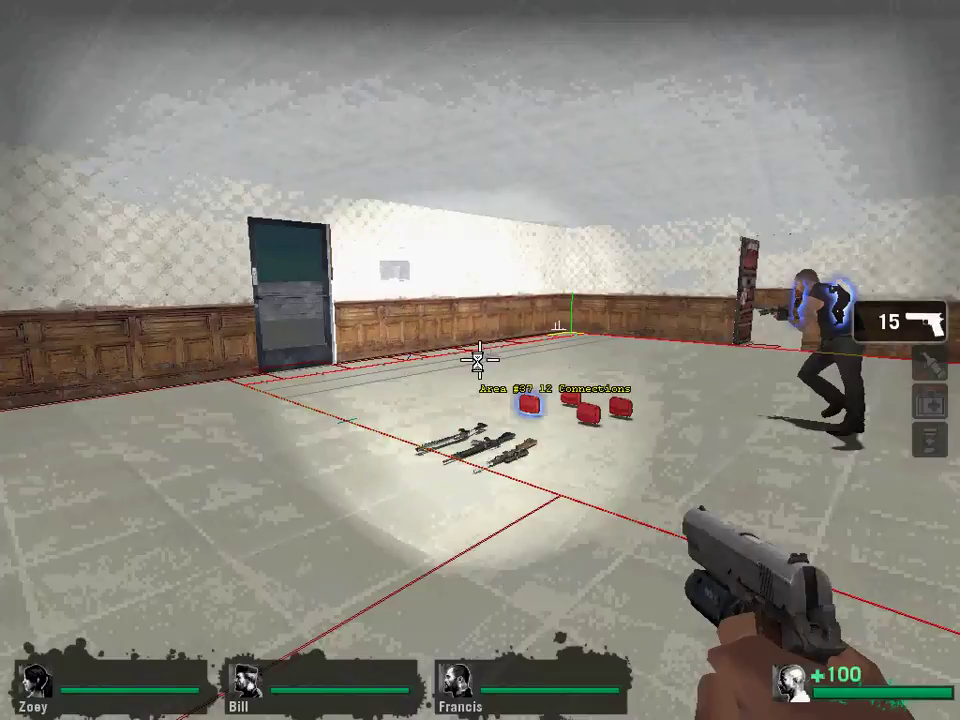
pyautogui.press('d')
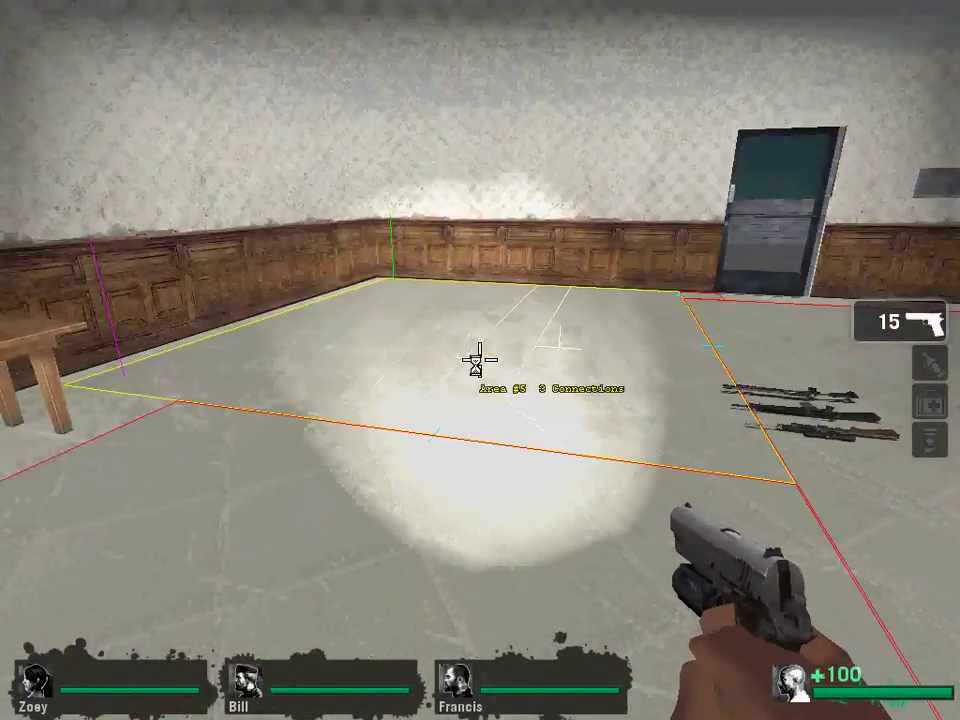
# Bring up the navigation mesh editing interface with the nav_gui console command
pyautogui.press('`')
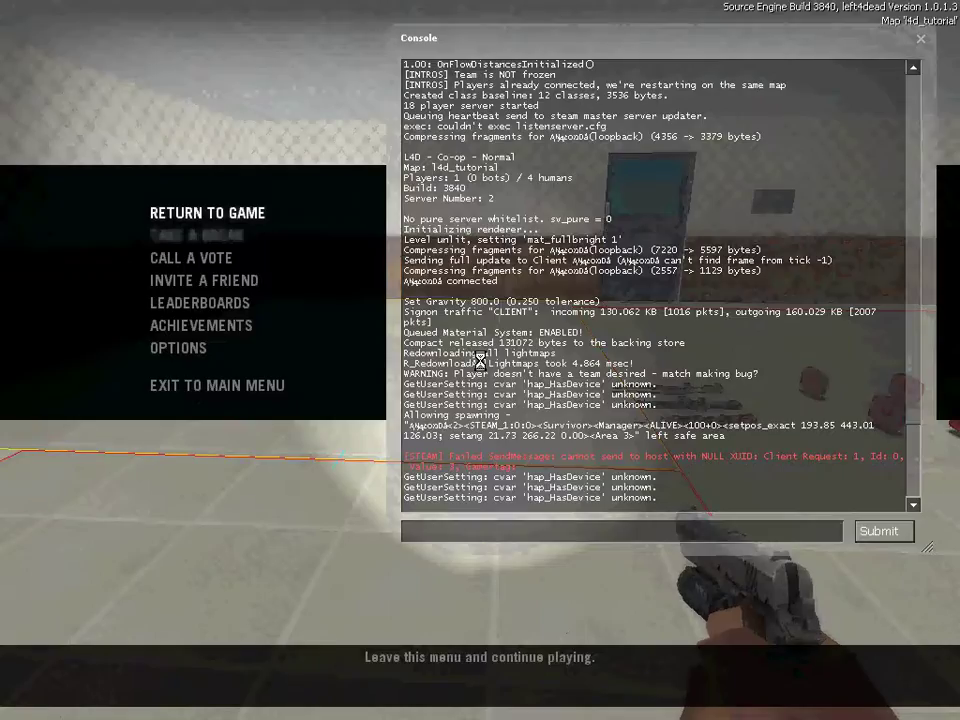
pyautogui.write('nav_gu')
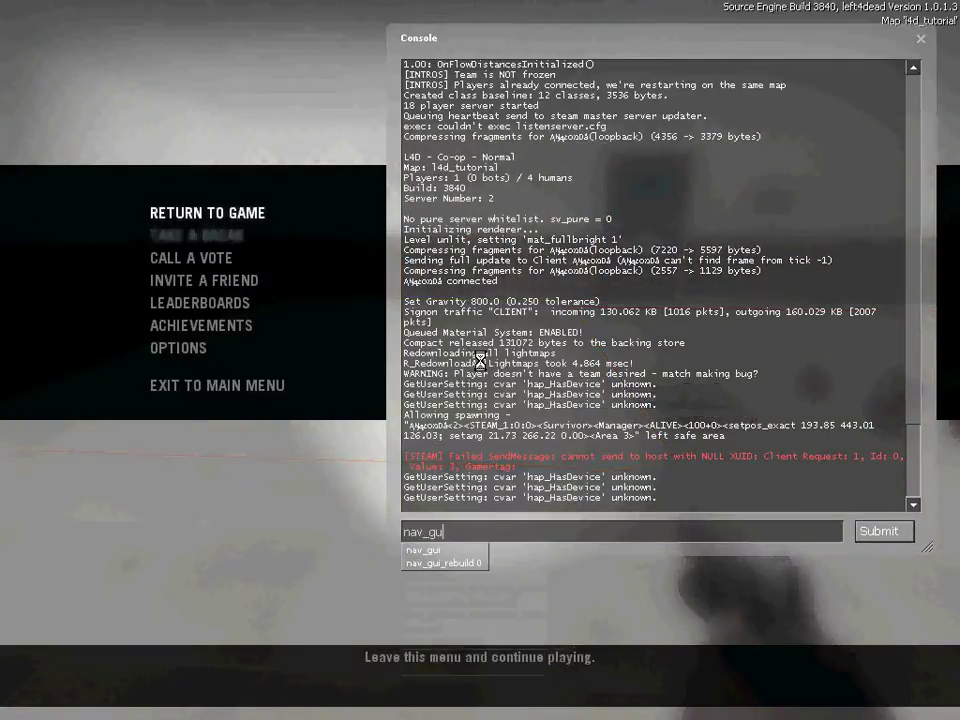
pyautogui.write('i')
pyautogui.press('Return')
pyautogui.press('`')
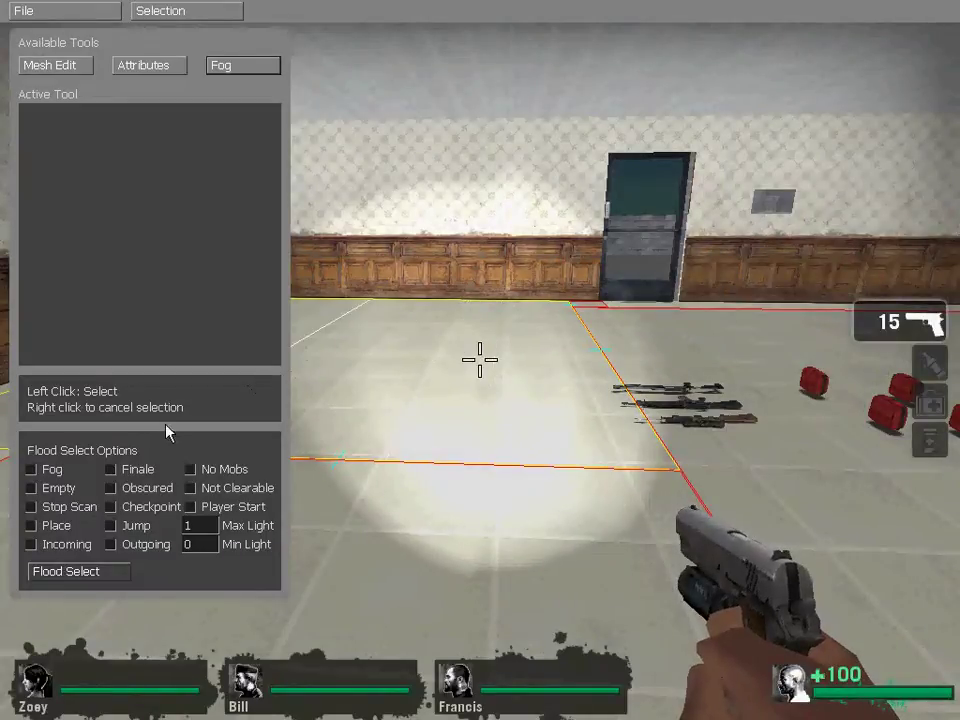
# Look through Flood Select with the Place option and the Attributes and Mesh Edit tools, and quit the mesh editor
pyautogui.click(89, 572)
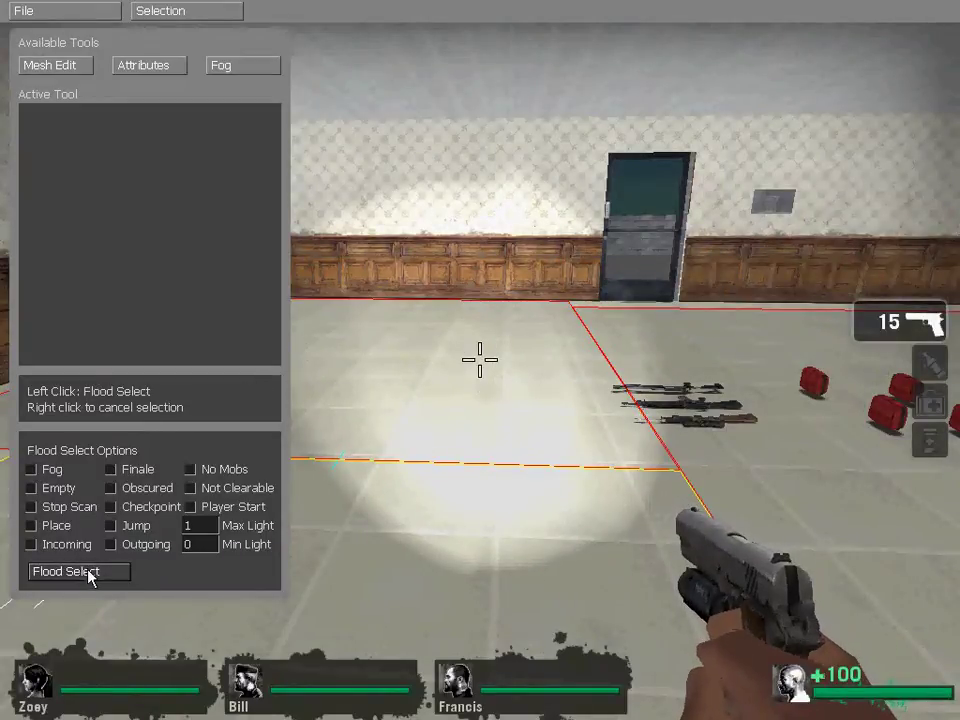
pyautogui.click(45, 527)
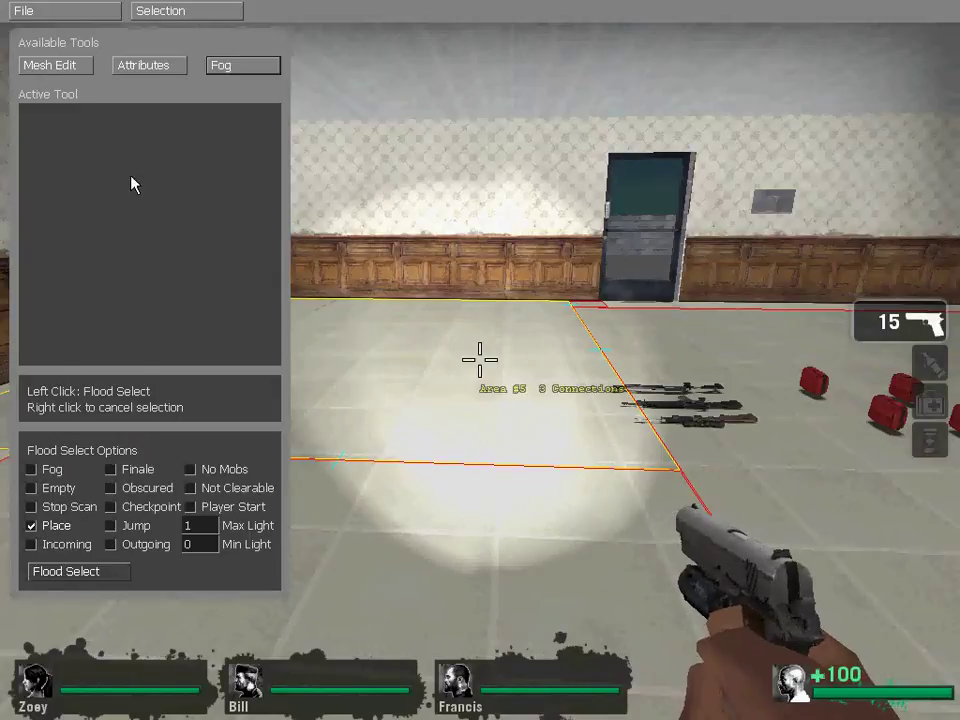
pyautogui.click(131, 68)
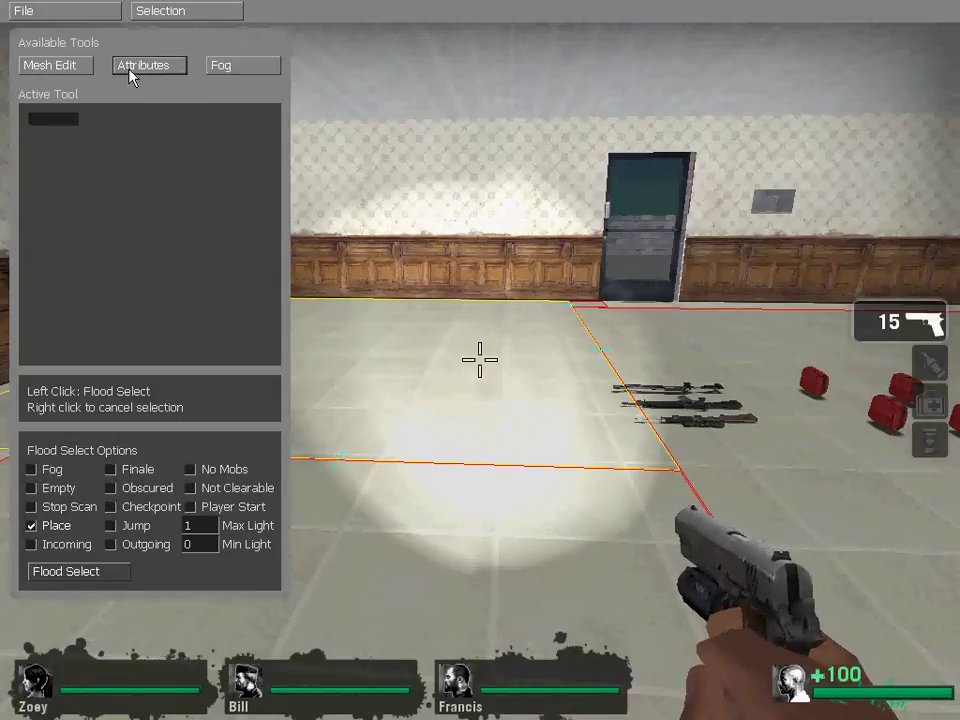
pyautogui.click(70, 66)
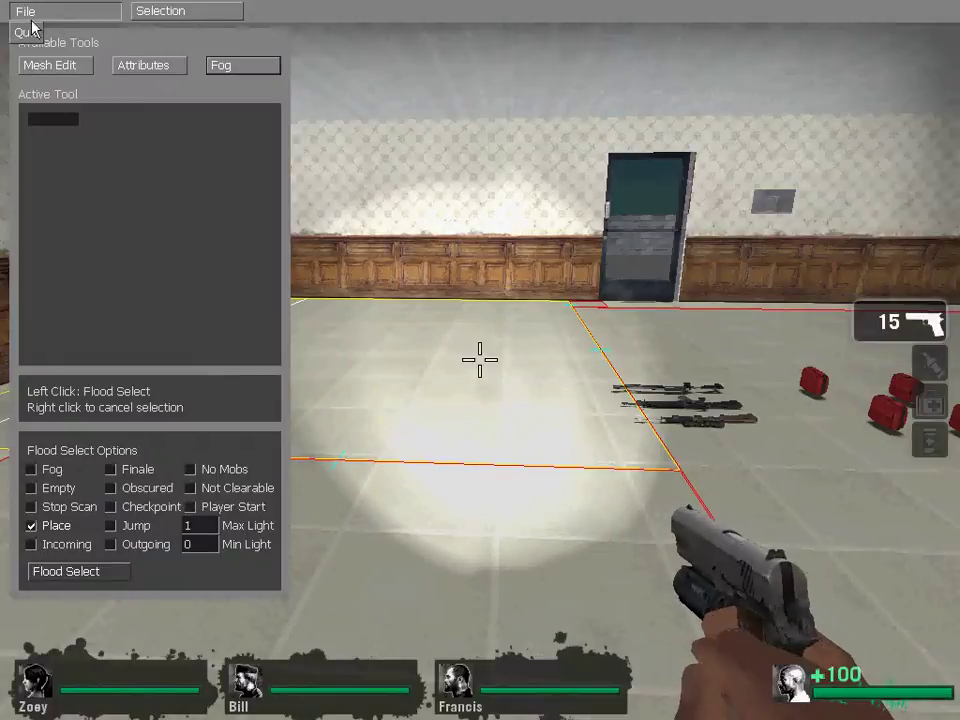
pyautogui.click(23, 33)
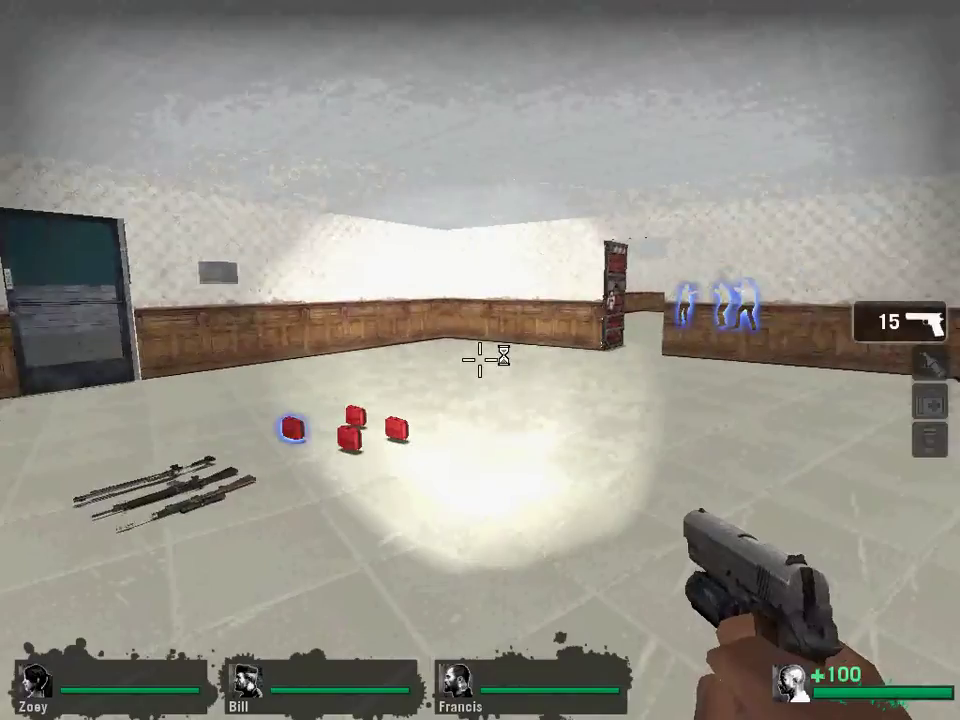
# Pick up a first aid kit and the assault rifle from the supplies on the floor
pyautogui.press('w')
pyautogui.press('e')
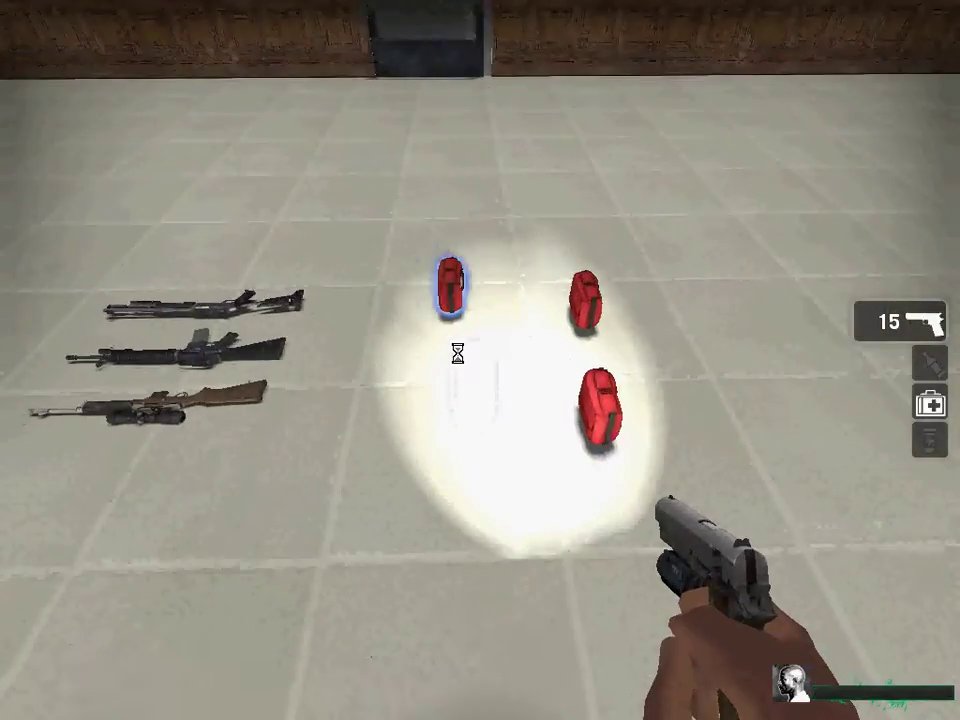
pyautogui.press('e')
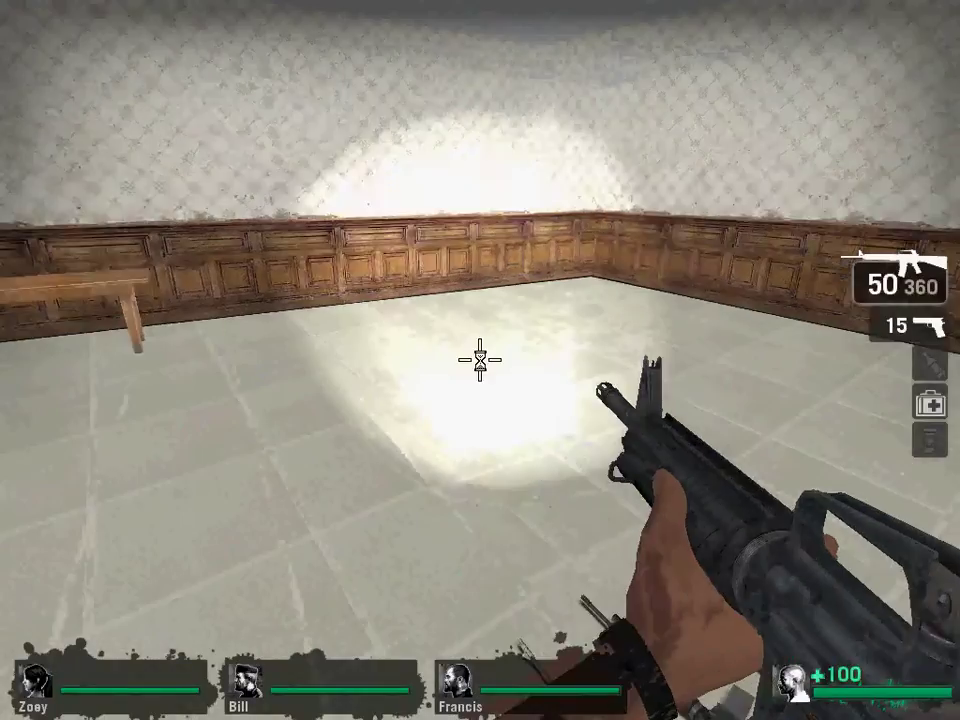
# Walk around the room to examine the closed door, the supplies and the survivor bots beyond the open safe room door
pyautogui.press('d')
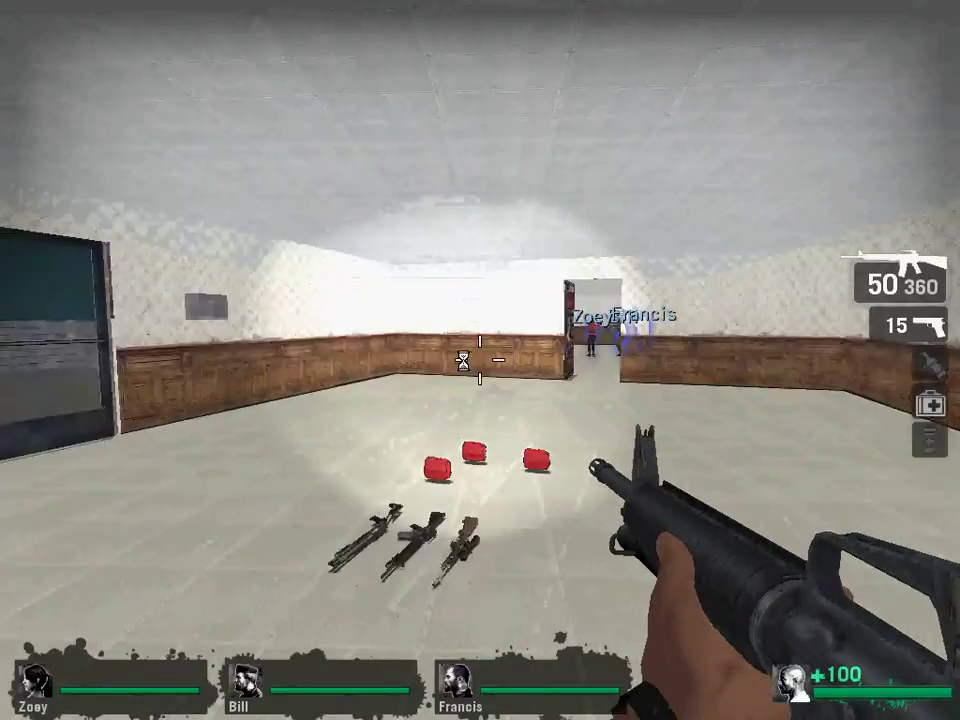
pyautogui.press('w')
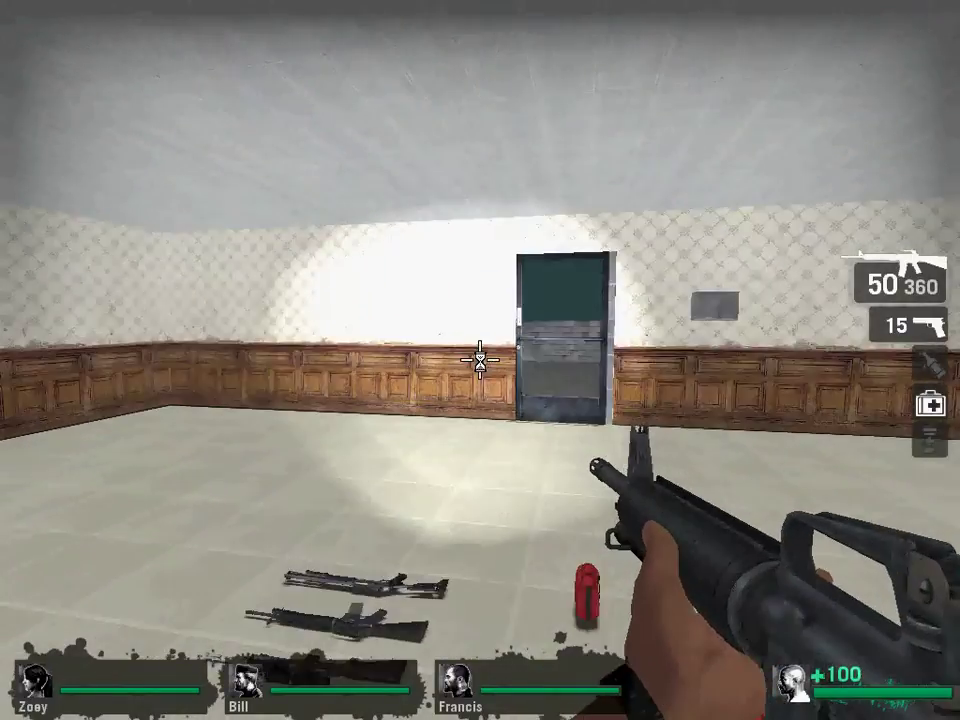
pyautogui.press('e')
pyautogui.press('w')
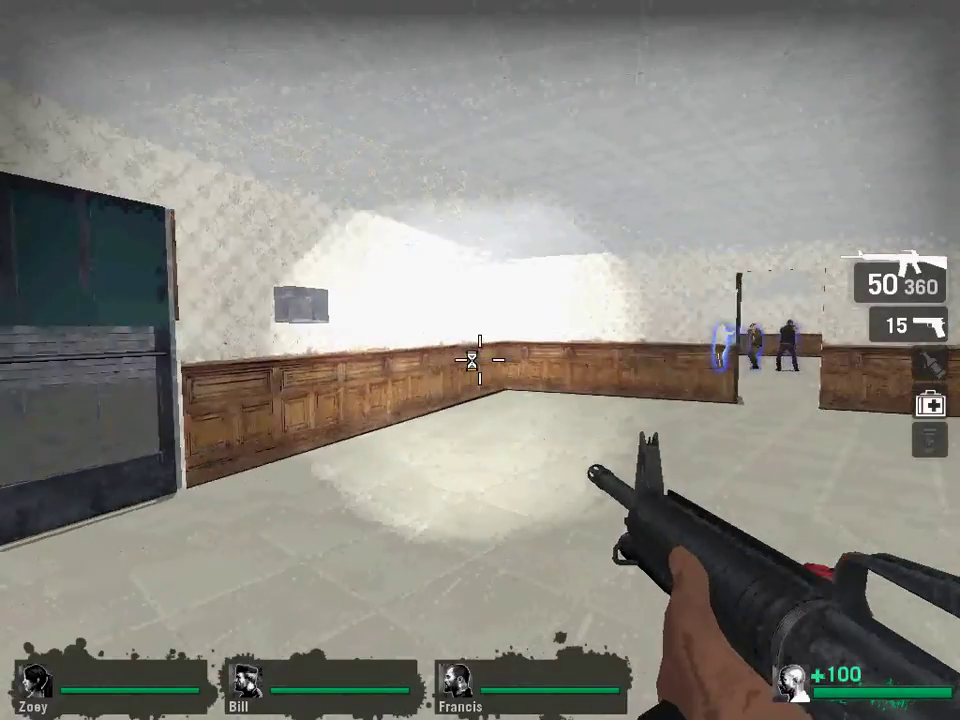
pyautogui.press('s')
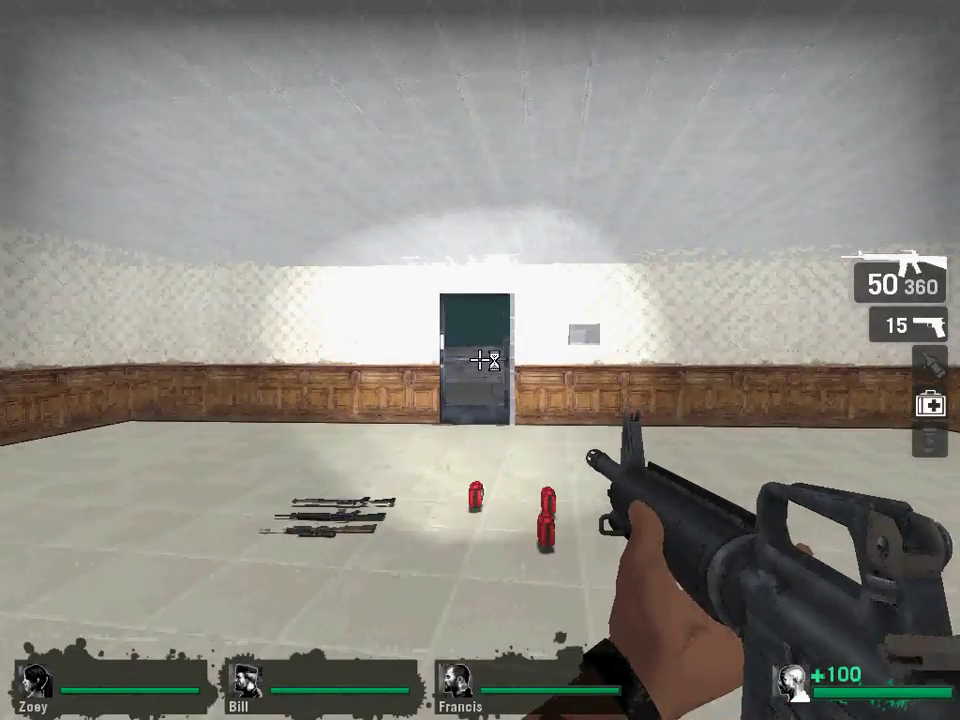
pyautogui.press('w')
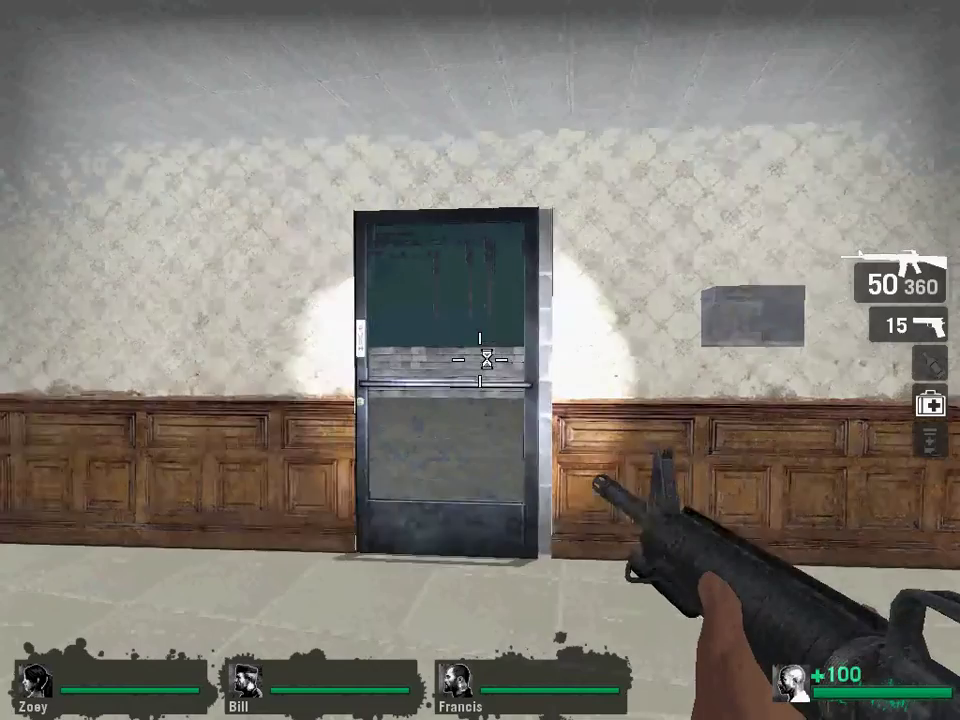
pyautogui.press('w')
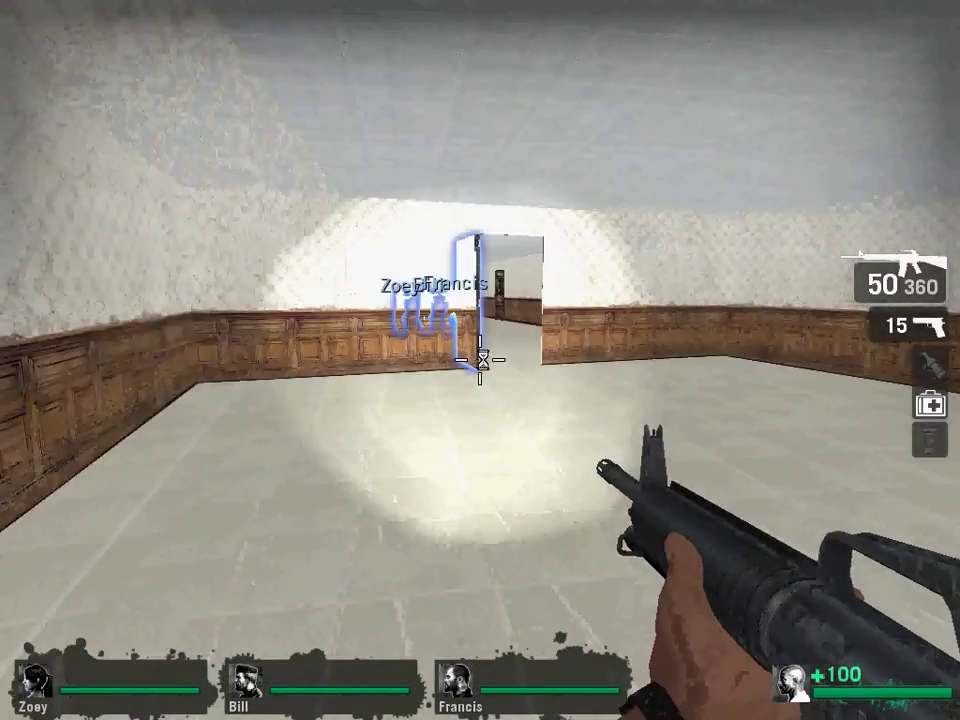
pyautogui.press('s')
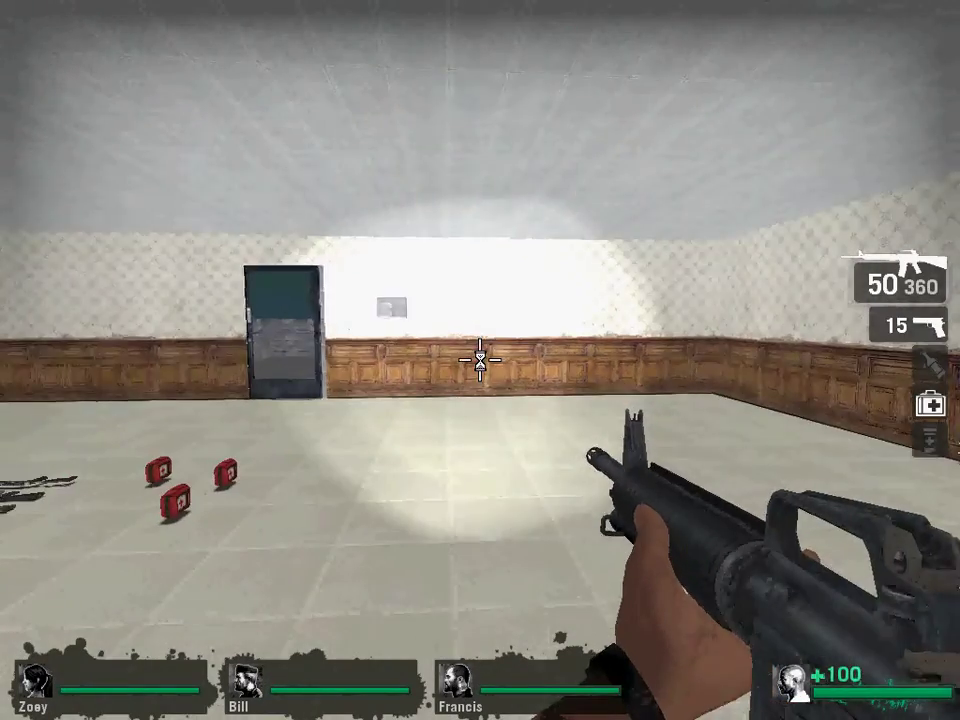
# Restart the AI Director with director_start and disable cheats with sv_cheats 0 in the console
pyautogui.press('`')
pyautogui.write('dire')
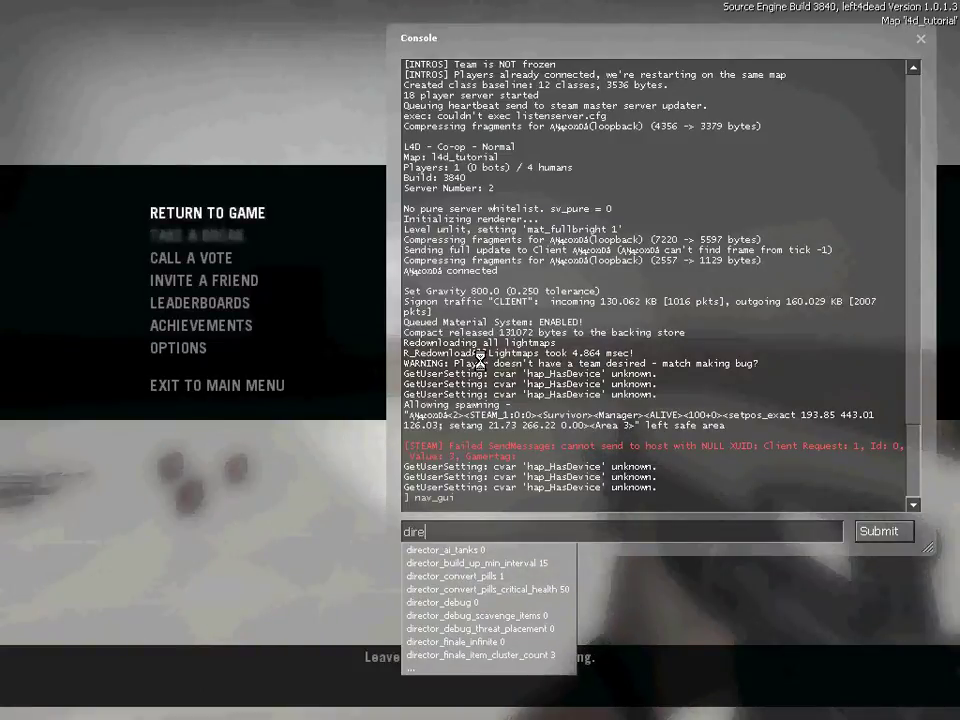
pyautogui.write('ctor_start')
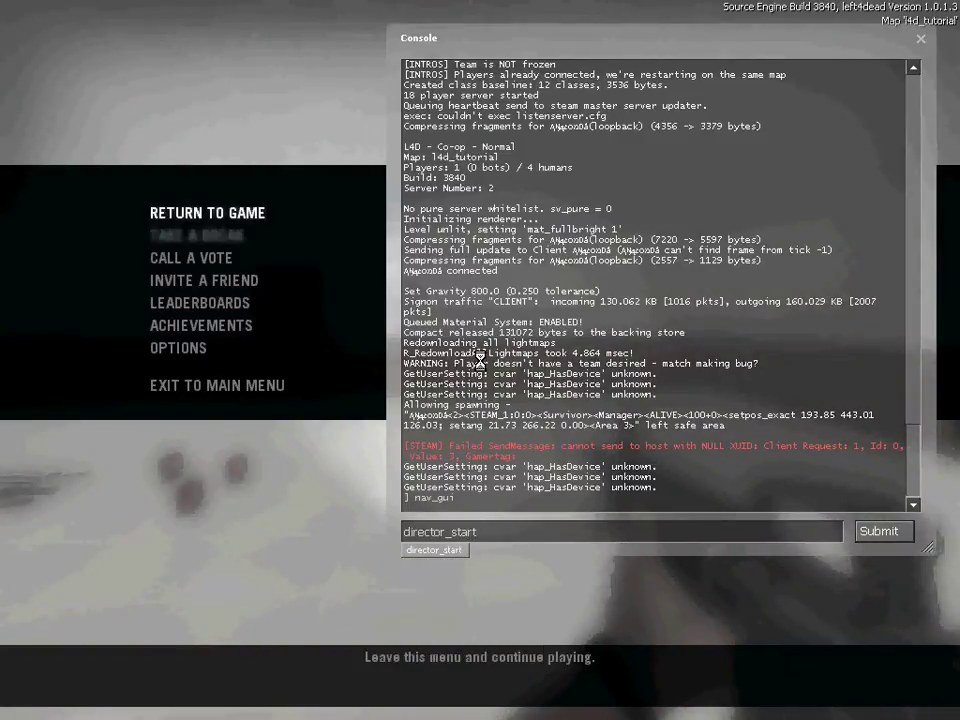
pyautogui.press('Return')
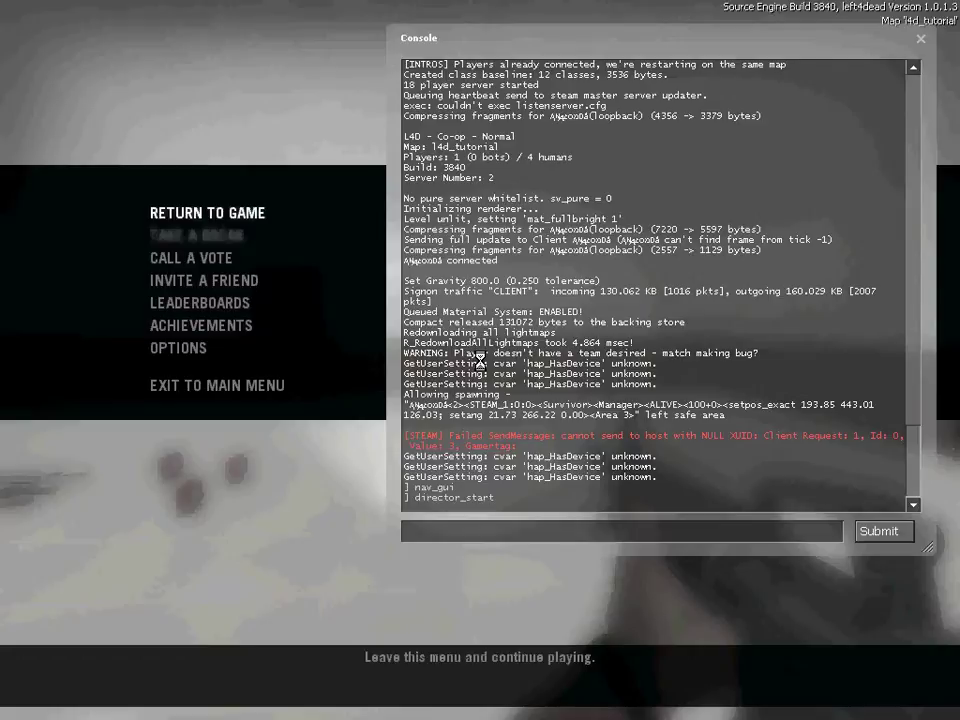
pyautogui.write('sv_cheats')
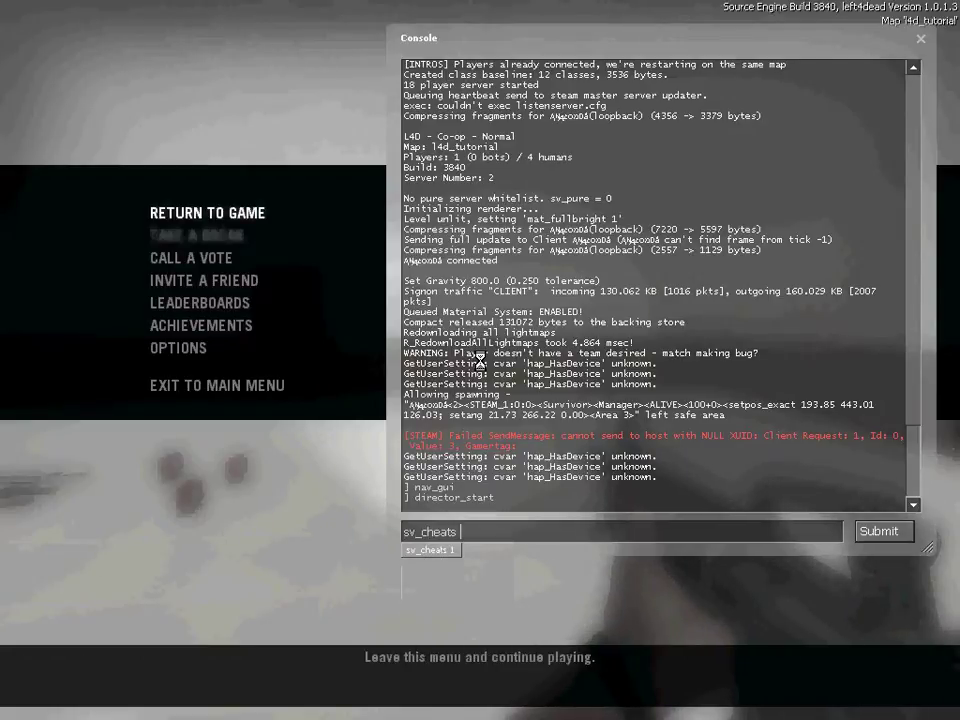
pyautogui.write(' 0')
pyautogui.press('Return')
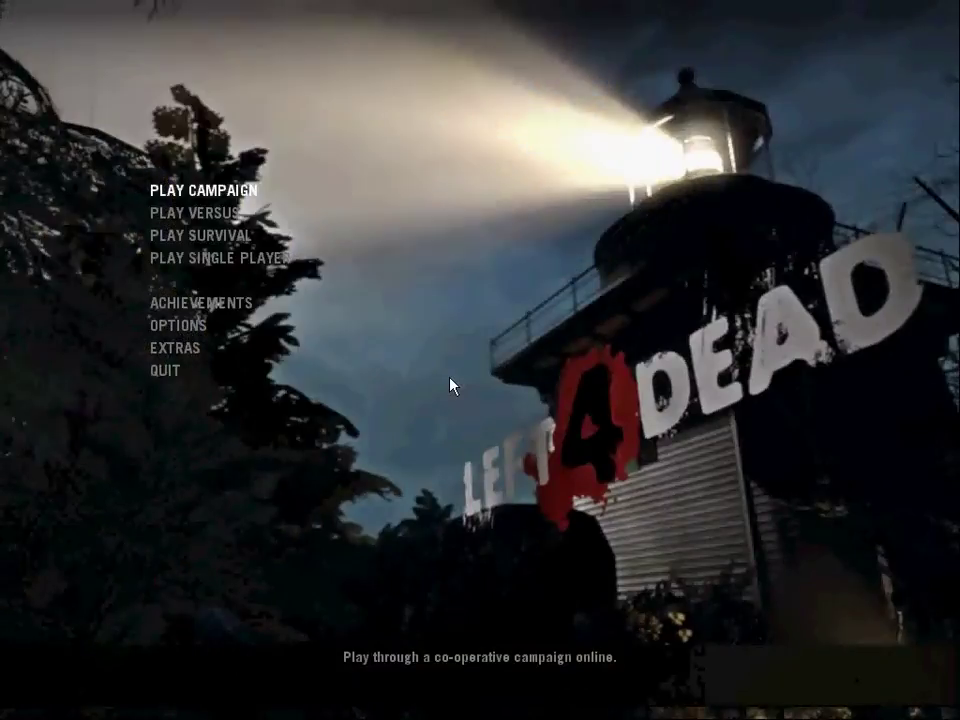
# Load the l4d_tutorial map from the main menu with the map console command
pyautogui.write('m')
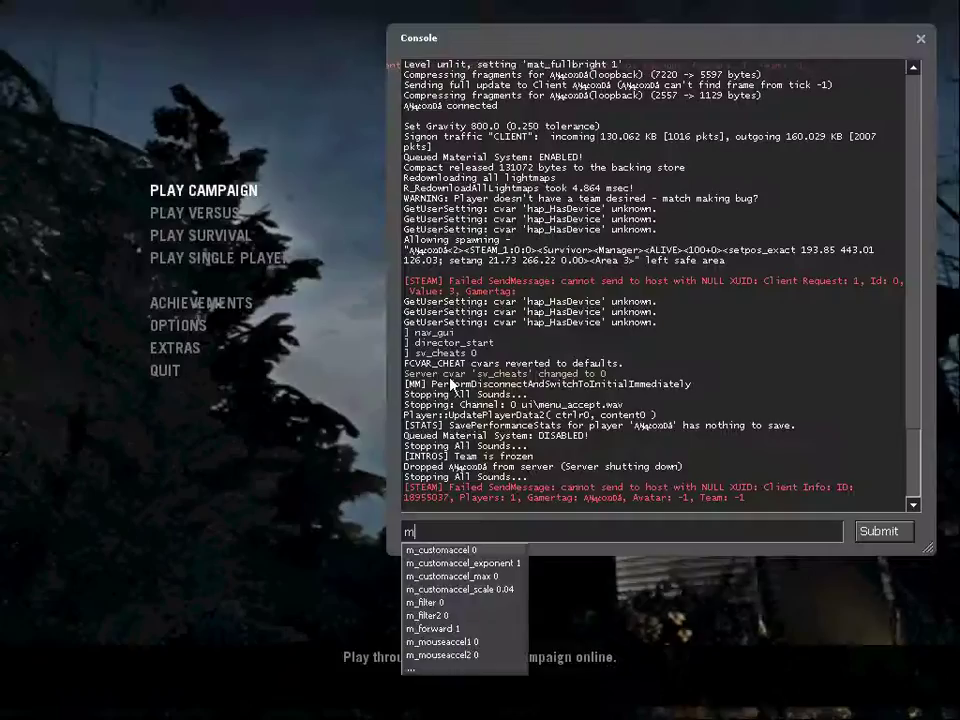
pyautogui.write('ap l4d_')
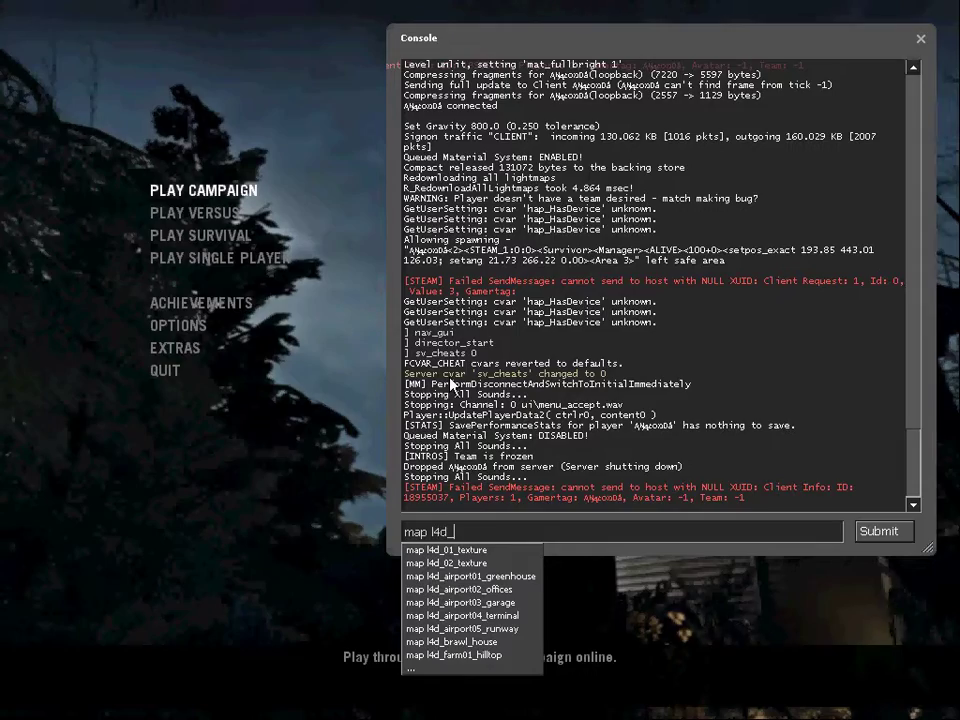
pyautogui.write('tut')
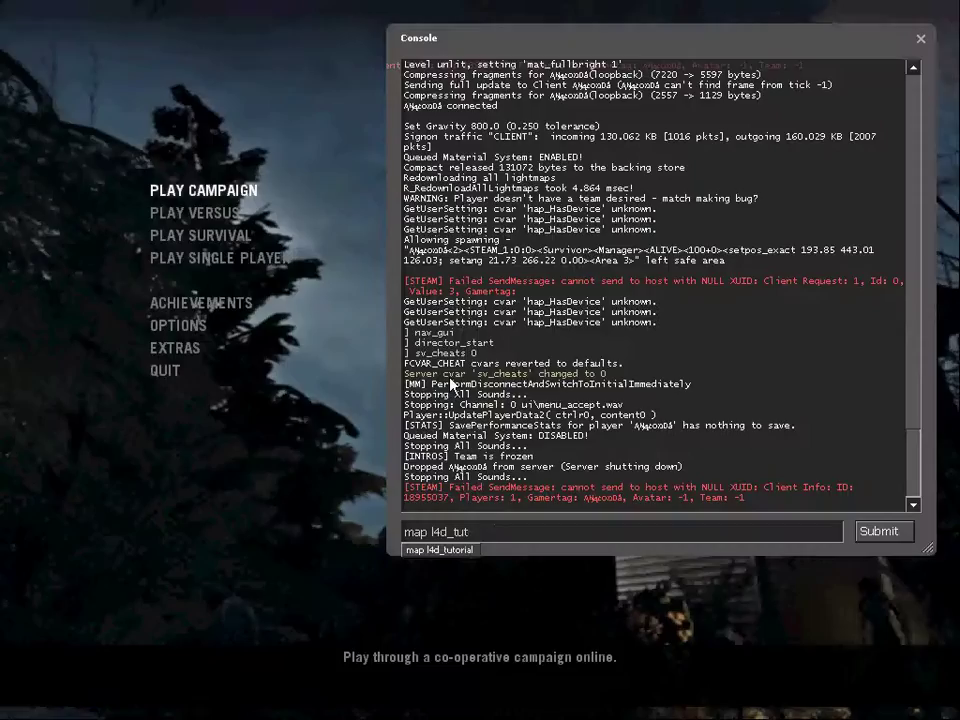
pyautogui.press('Return')
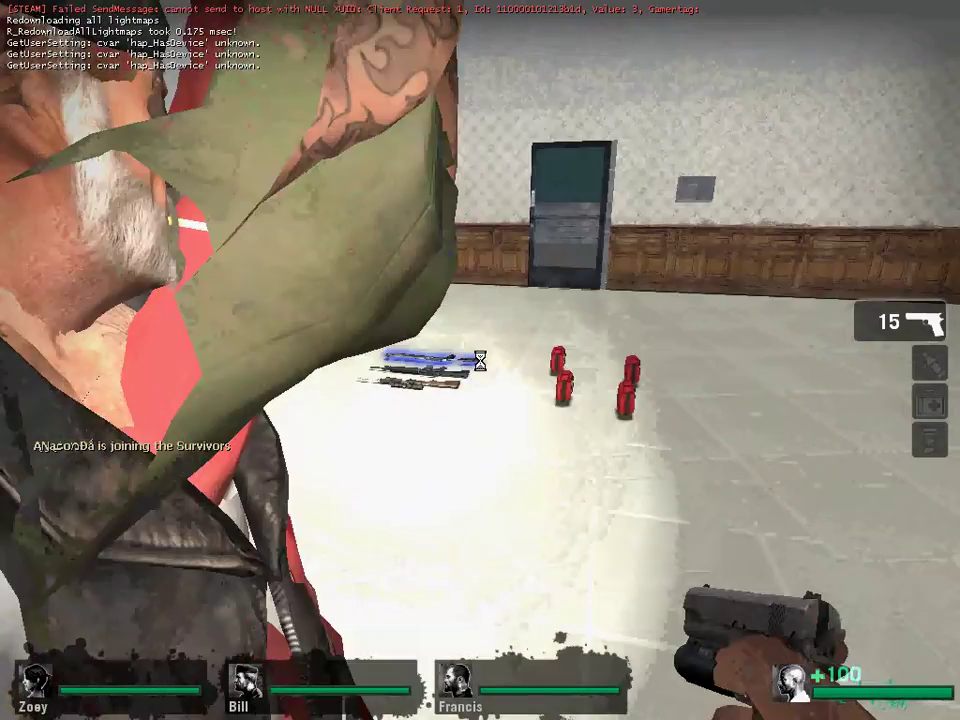
# Collect a first aid kit and the assault rifle from the floor supplies in the reloaded map
pyautogui.press('w')
pyautogui.press('e')
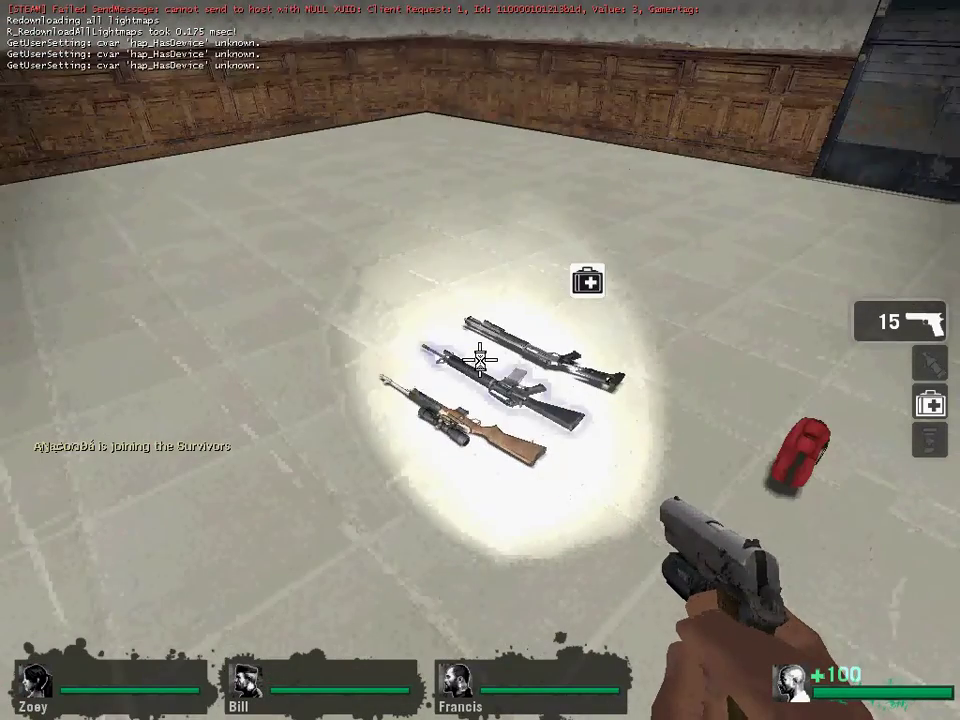
pyautogui.press('a')
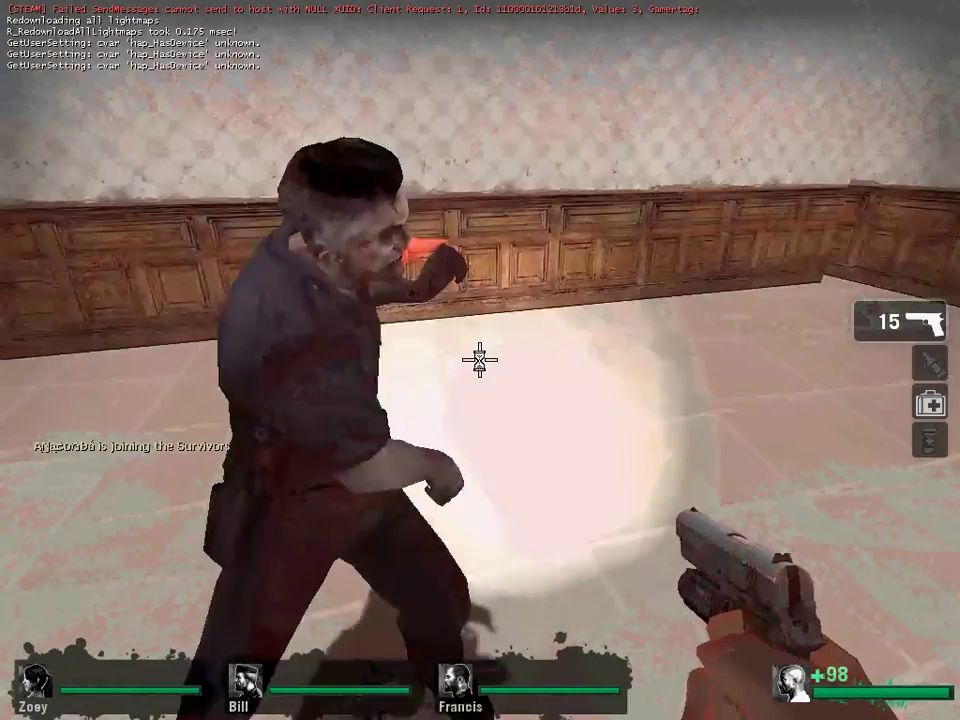
pyautogui.click(480, 360)
pyautogui.press('e')
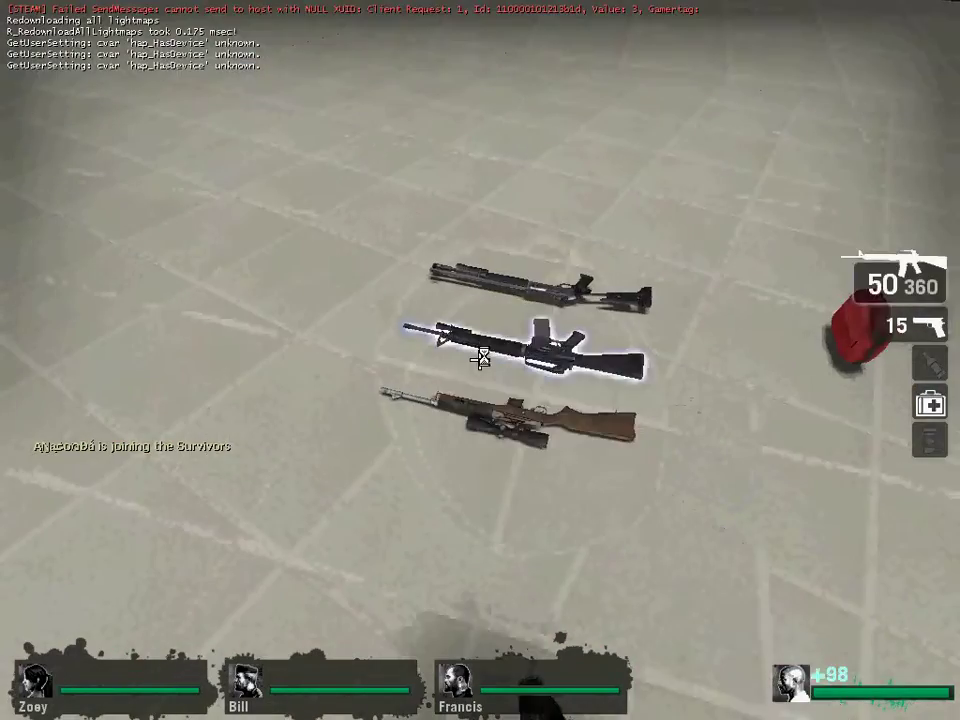
# Approach the exit doorway, shoot the infected soldier coming through it with the assault rifle, and reload the weapon
pyautogui.press('w')
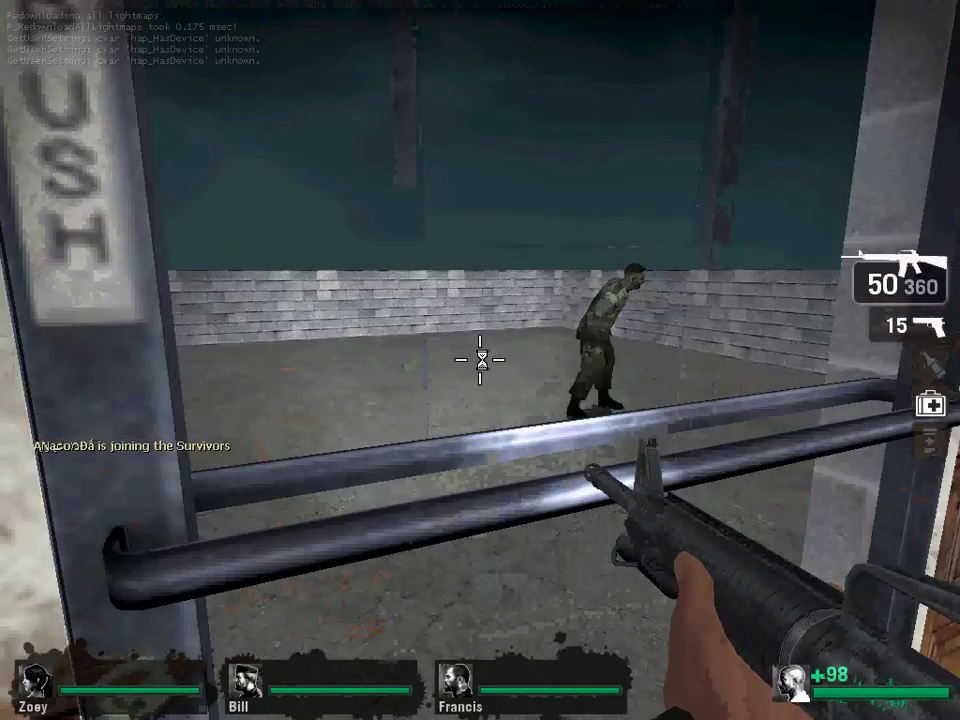
pyautogui.press('s')
pyautogui.press('w')
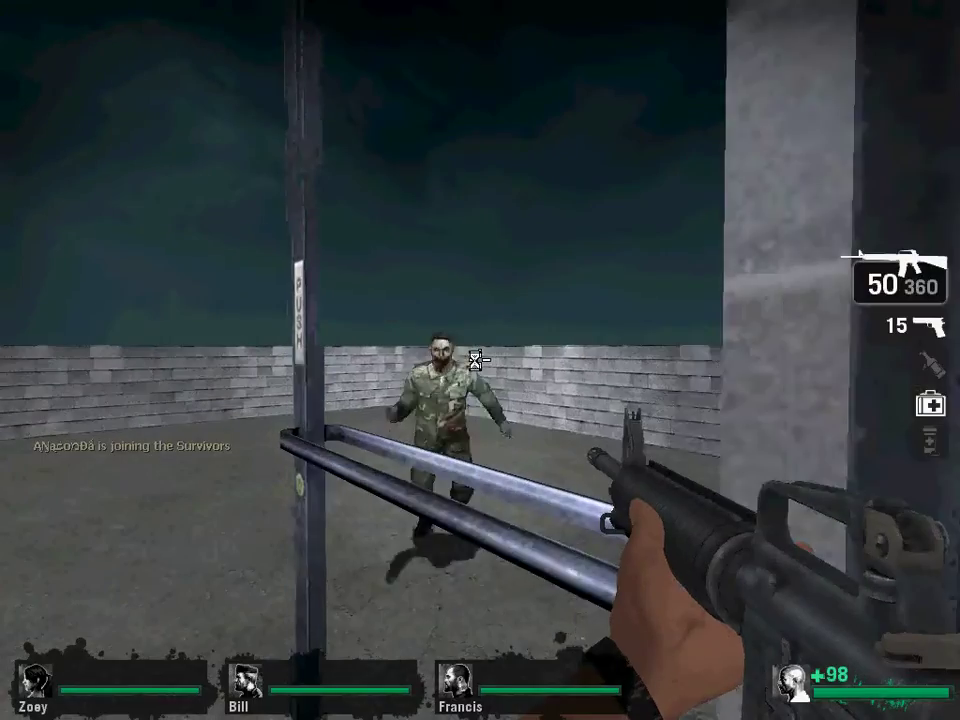
pyautogui.rightClick(478, 360)
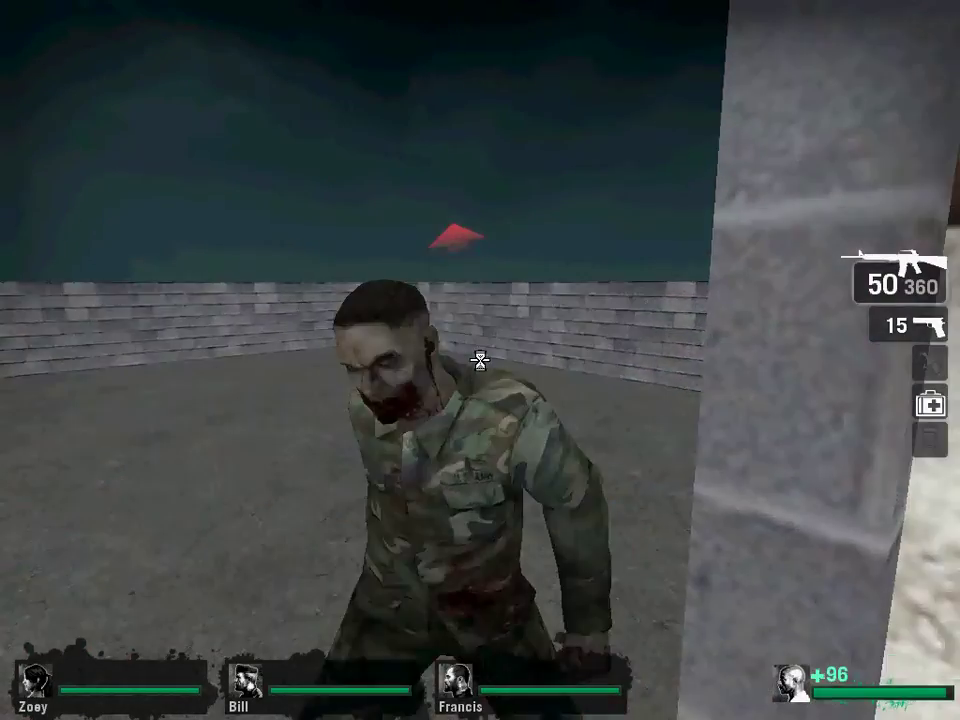
pyautogui.click(480, 360)
pyautogui.click(480, 360)
pyautogui.press('r')
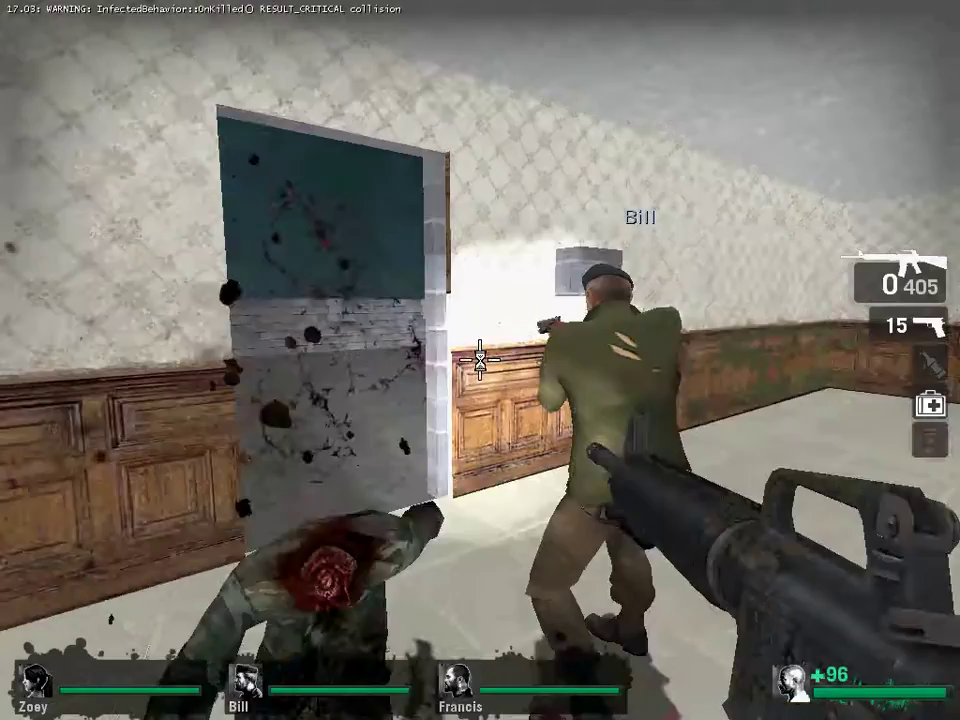
# Walk to the grey box on the wall beside the exit doorway and trigger the panic event there
pyautogui.press('w')
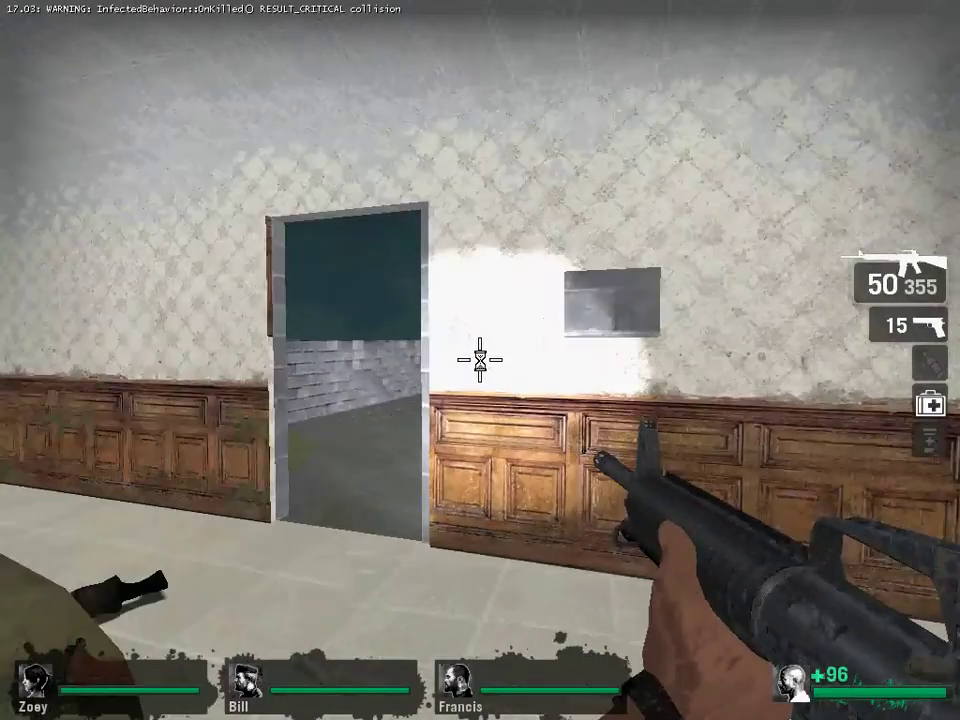
pyautogui.press('w')
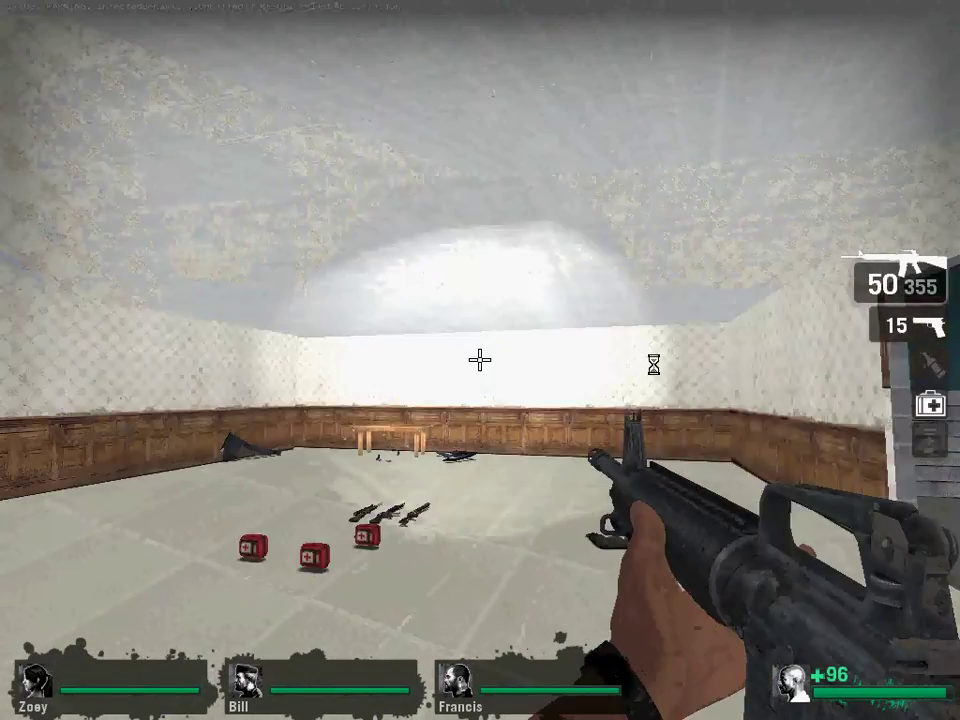
pyautogui.press('w')
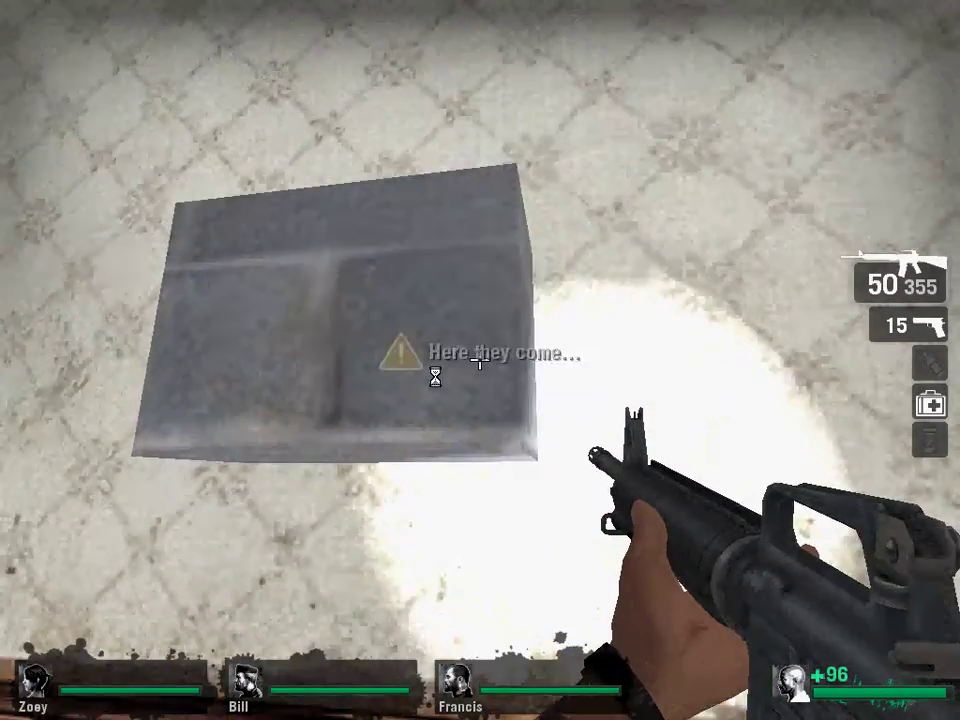
# Walk through the room and the open safe room door to check for infected spawning during the panic event
pyautogui.press('w')
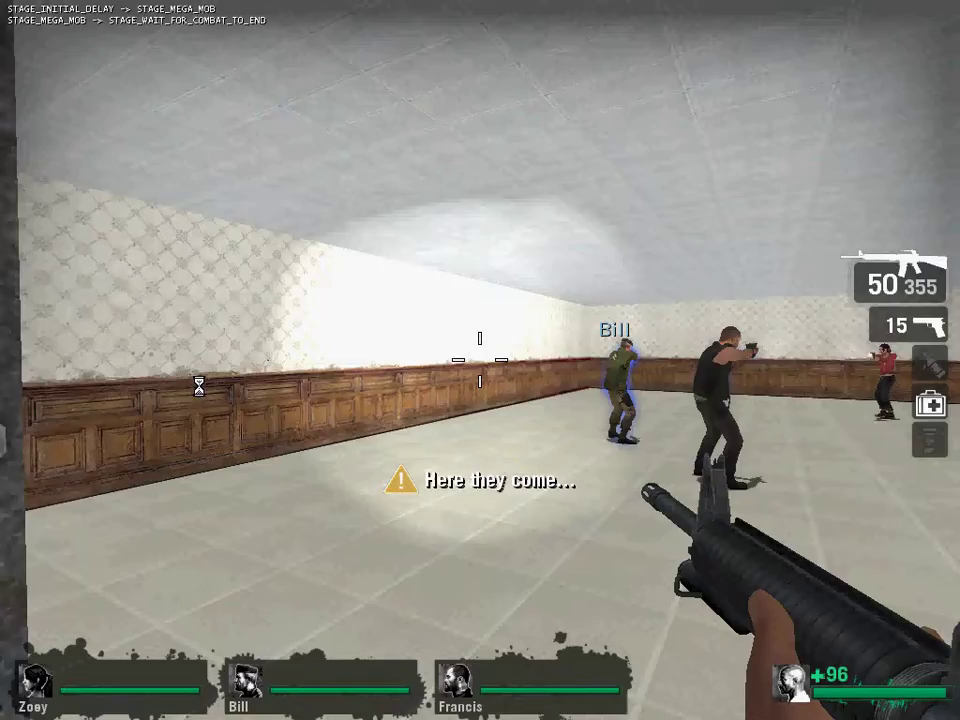
pyautogui.press('s')
pyautogui.press('a')
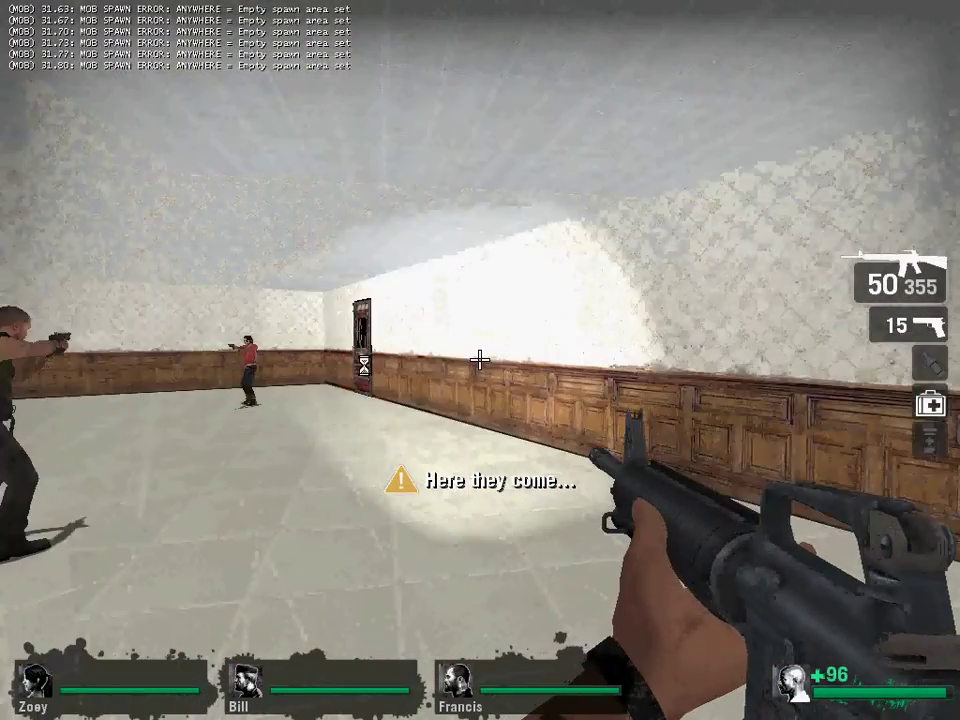
pyautogui.press('w')
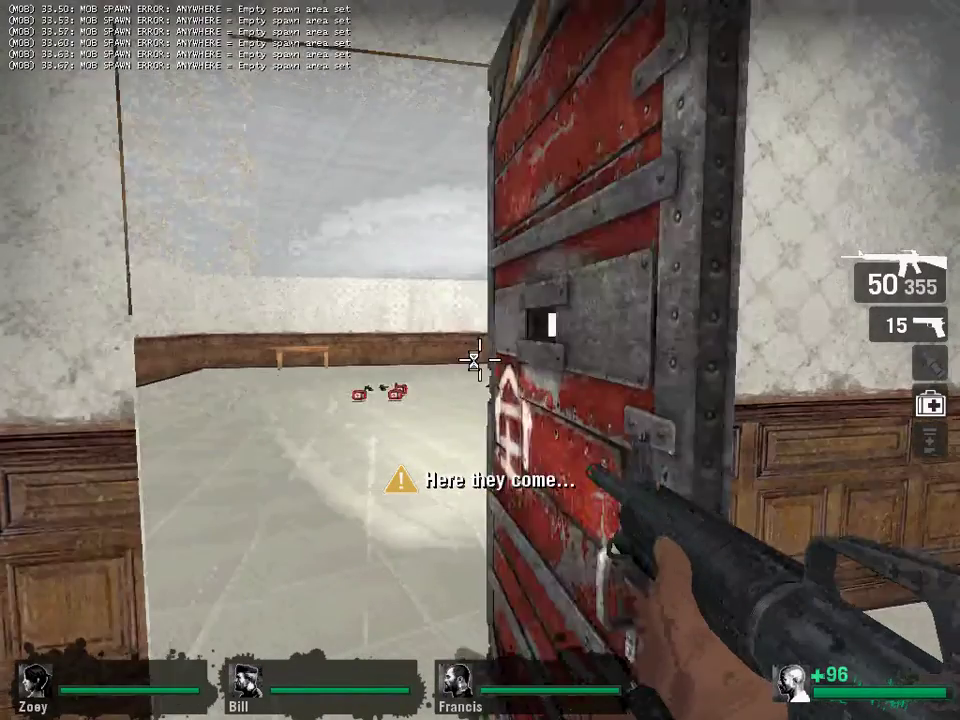
pyautogui.press('d')
pyautogui.press('a')
pyautogui.press('w')
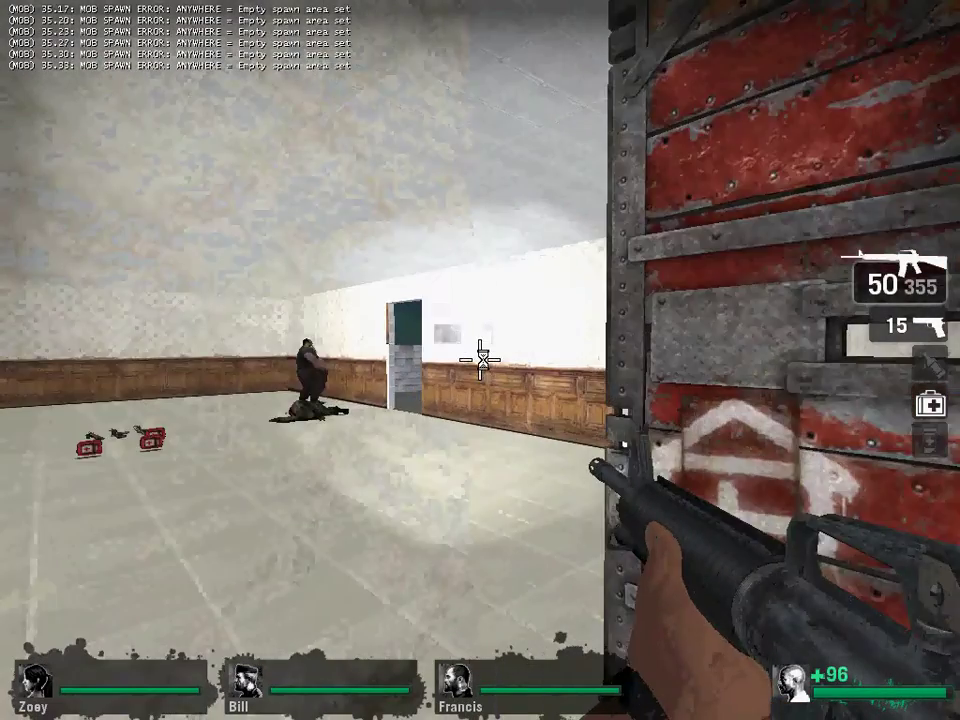
pyautogui.press('s')
pyautogui.press('d')
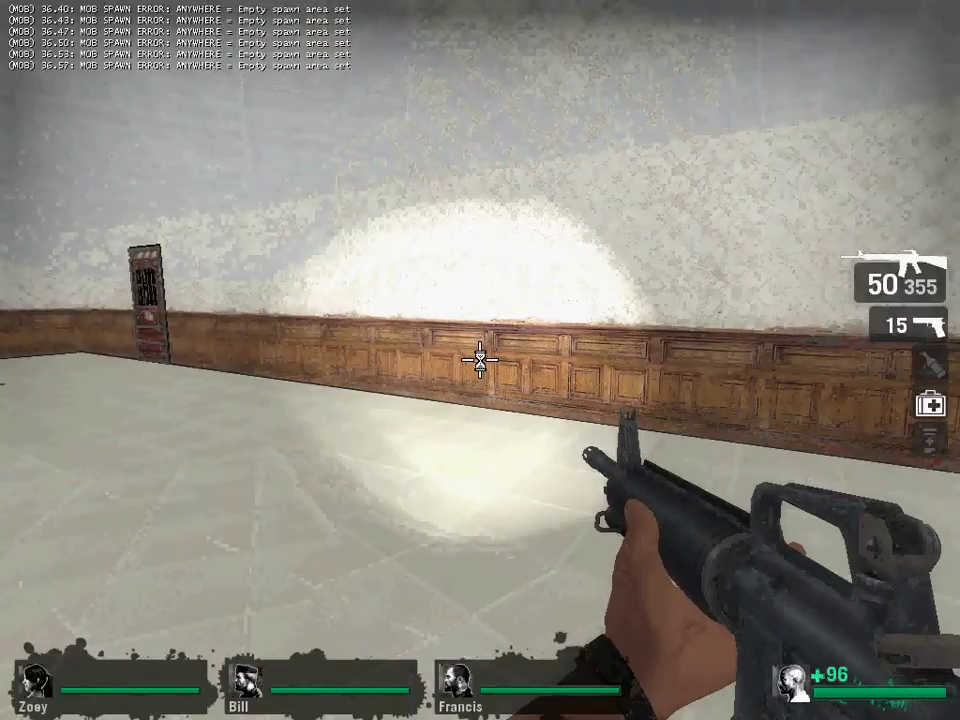